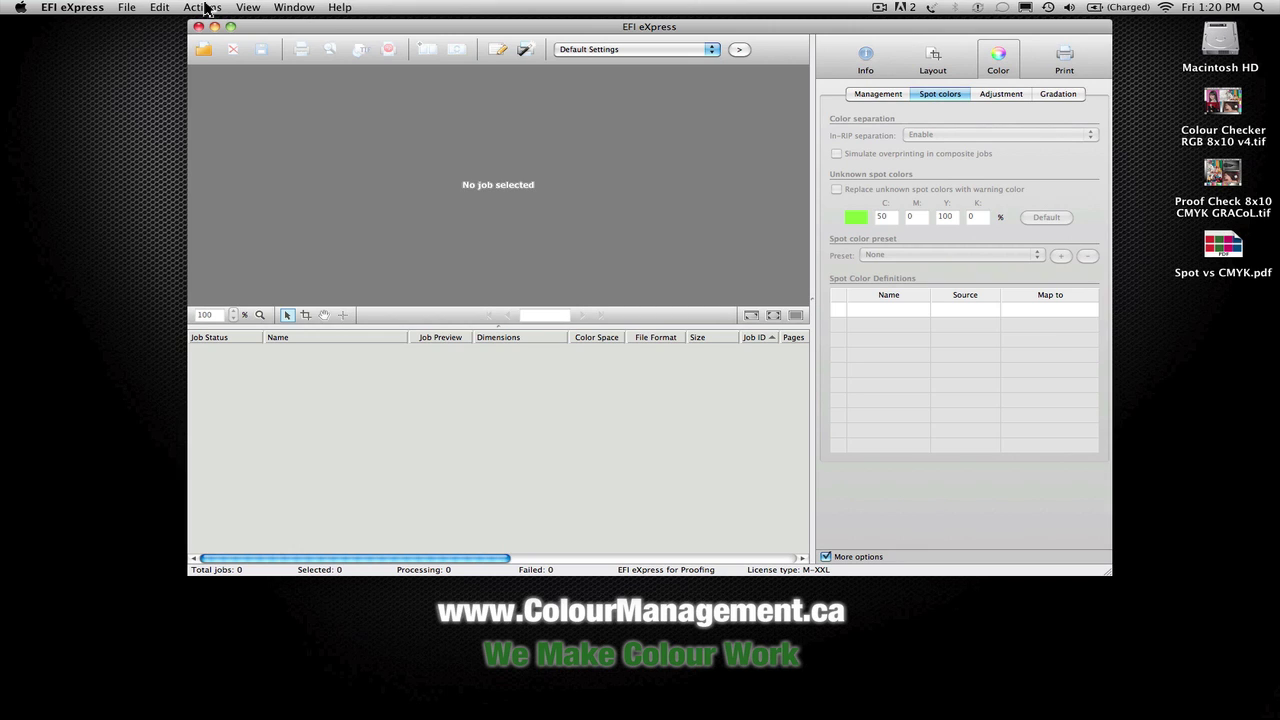
Review the automatic activation options in the Activation Assistant and close it without activating.
left_click(204, 8)
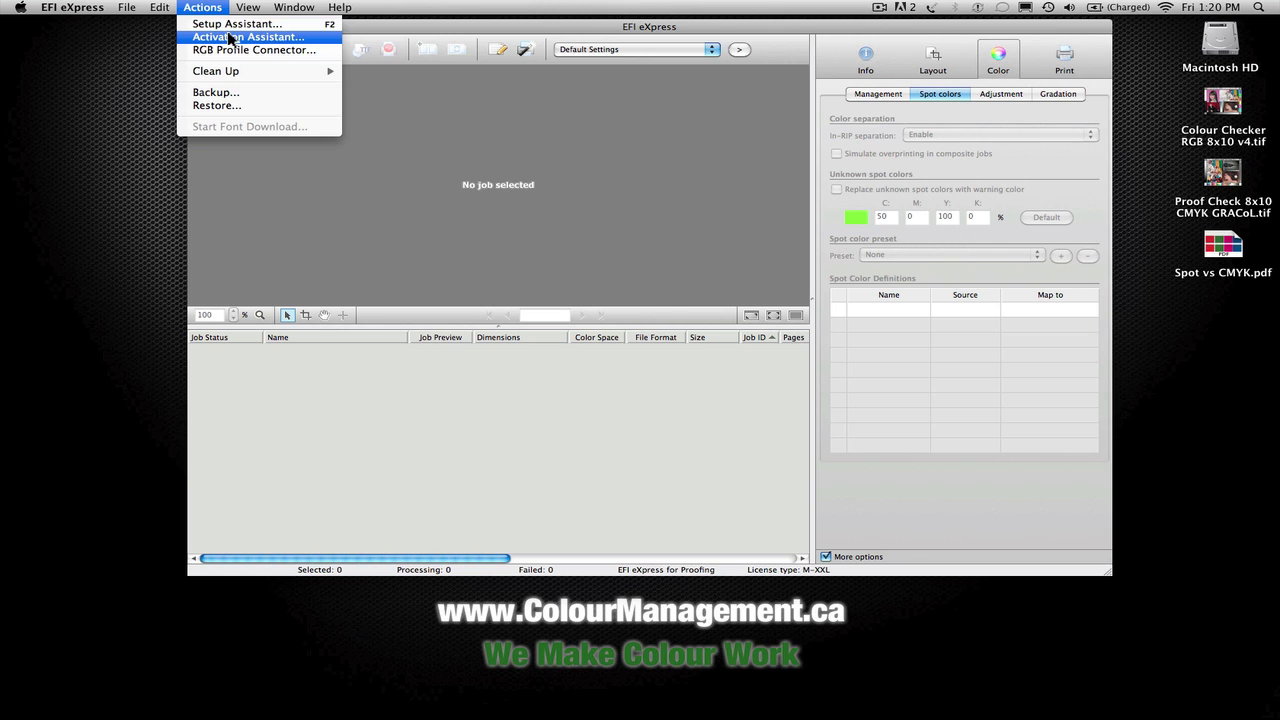
left_click(268, 38)
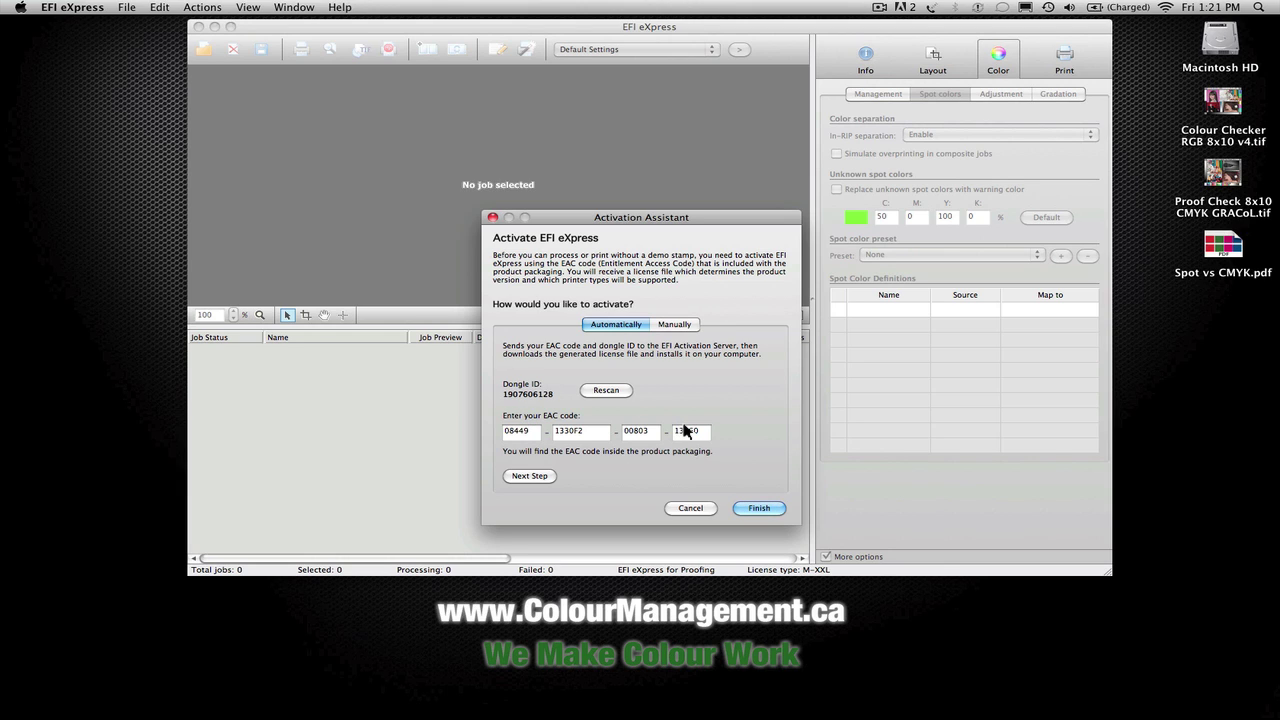
left_click(690, 508)
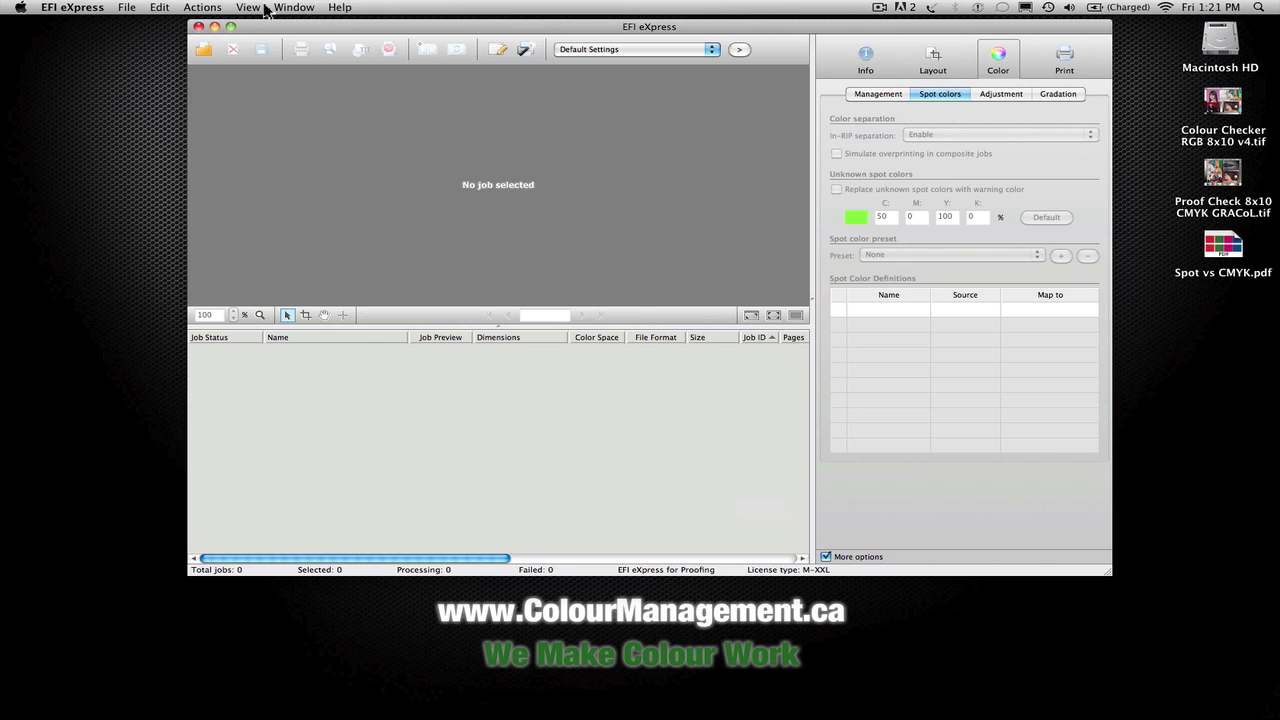
Start the Setup Assistant and accept Proofing as the color management preset.
left_click(218, 9)
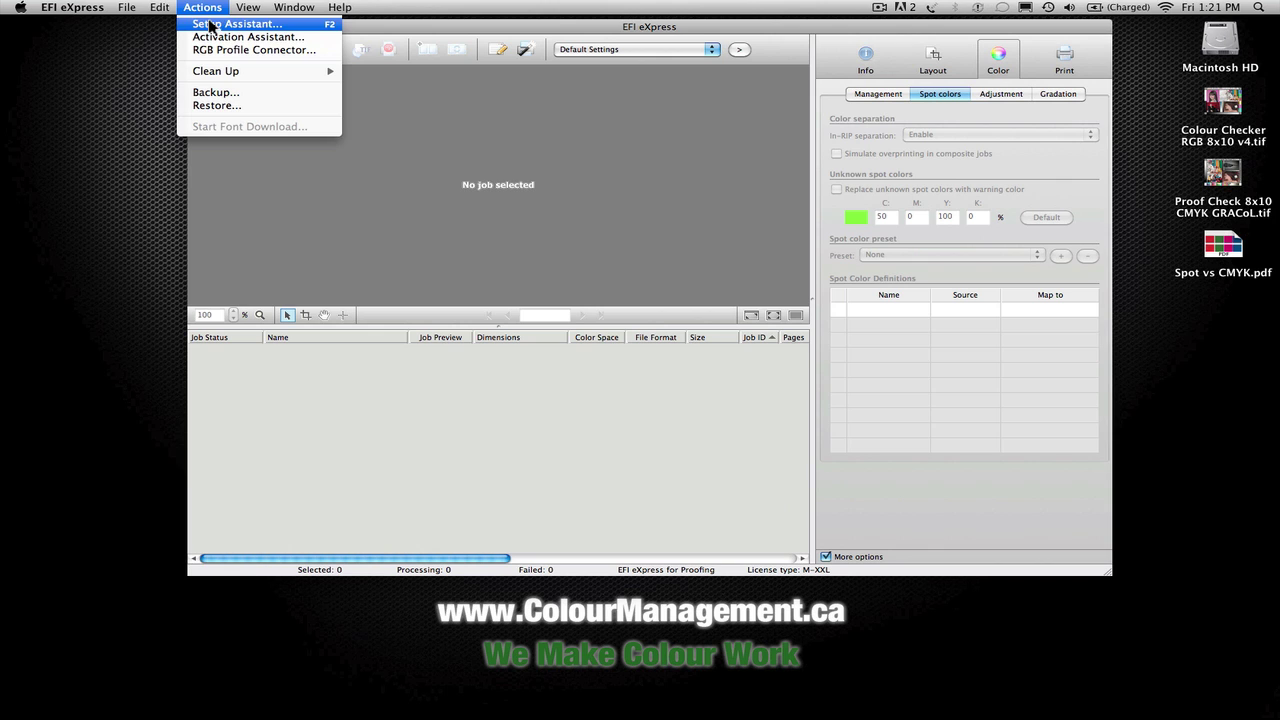
left_click(277, 25)
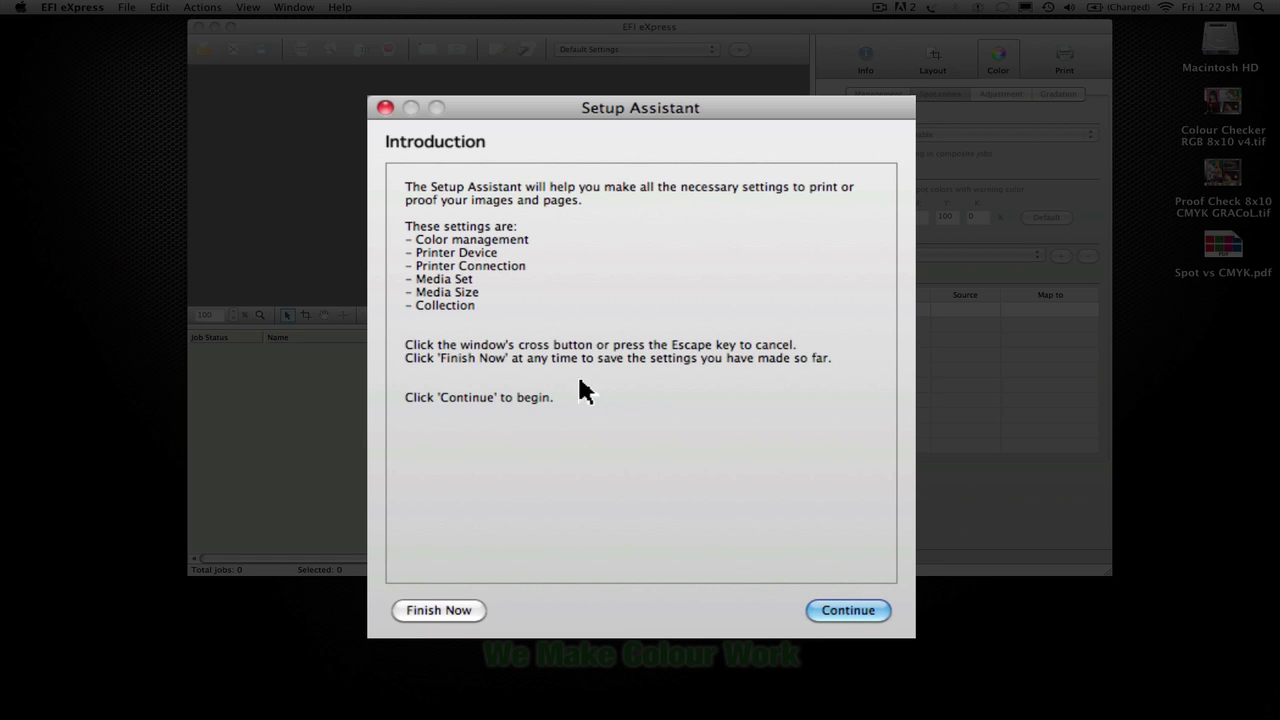
left_click(828, 612)
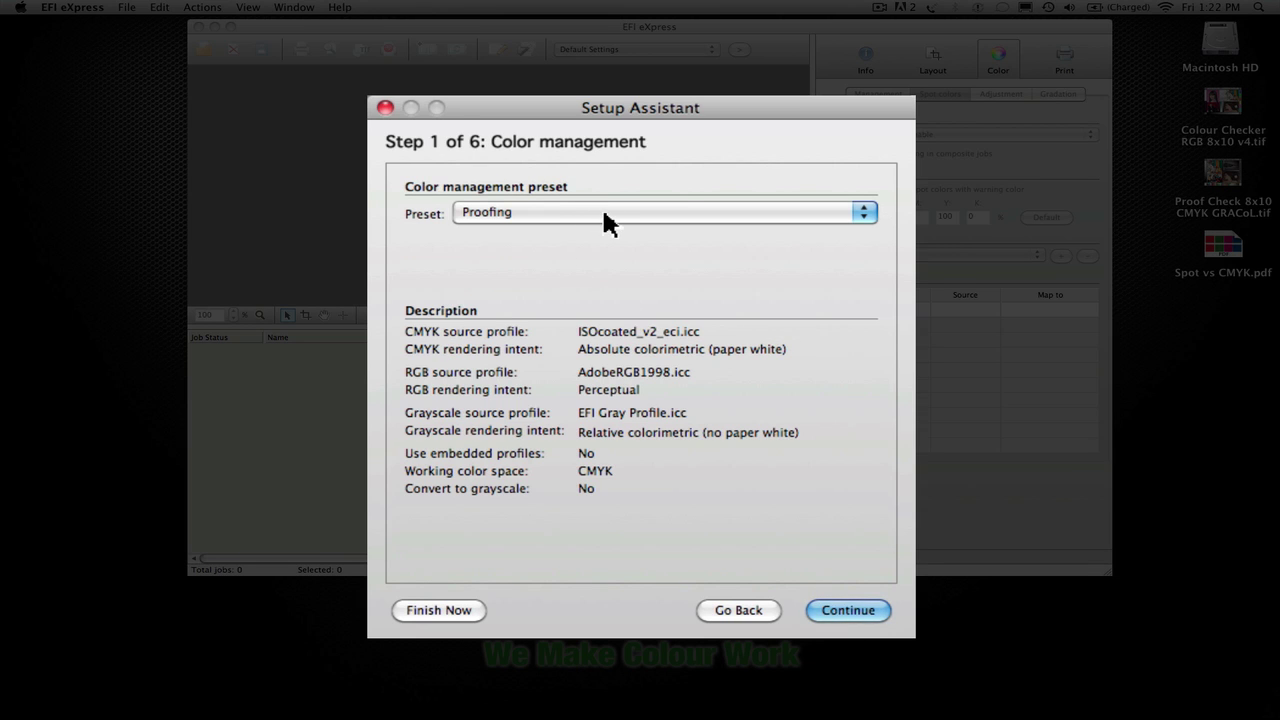
left_click(605, 255)
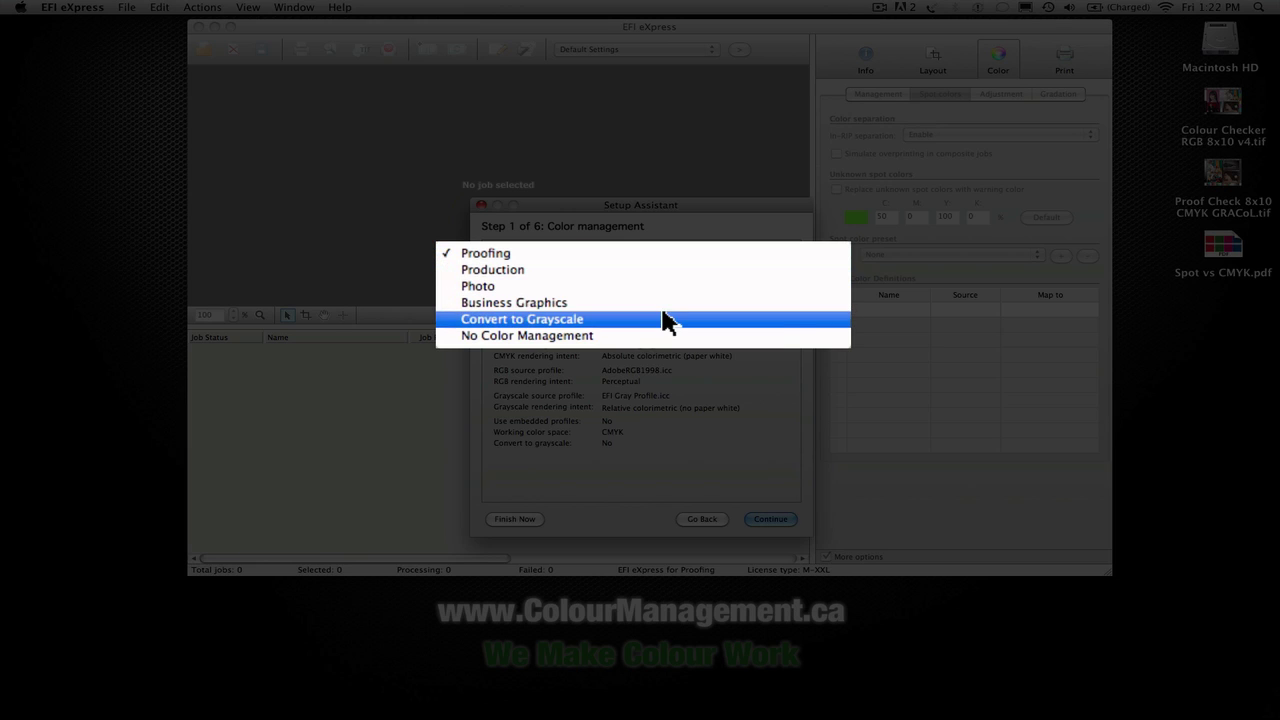
key("Escape")
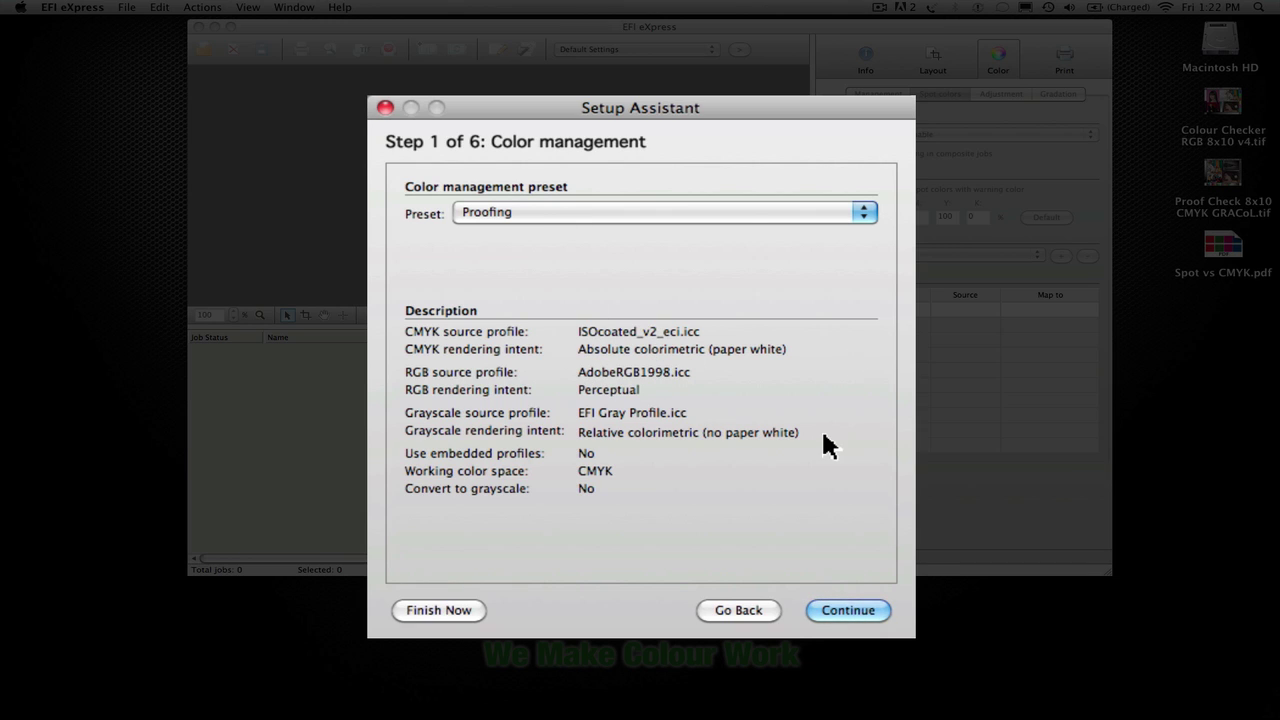
left_click(855, 614)
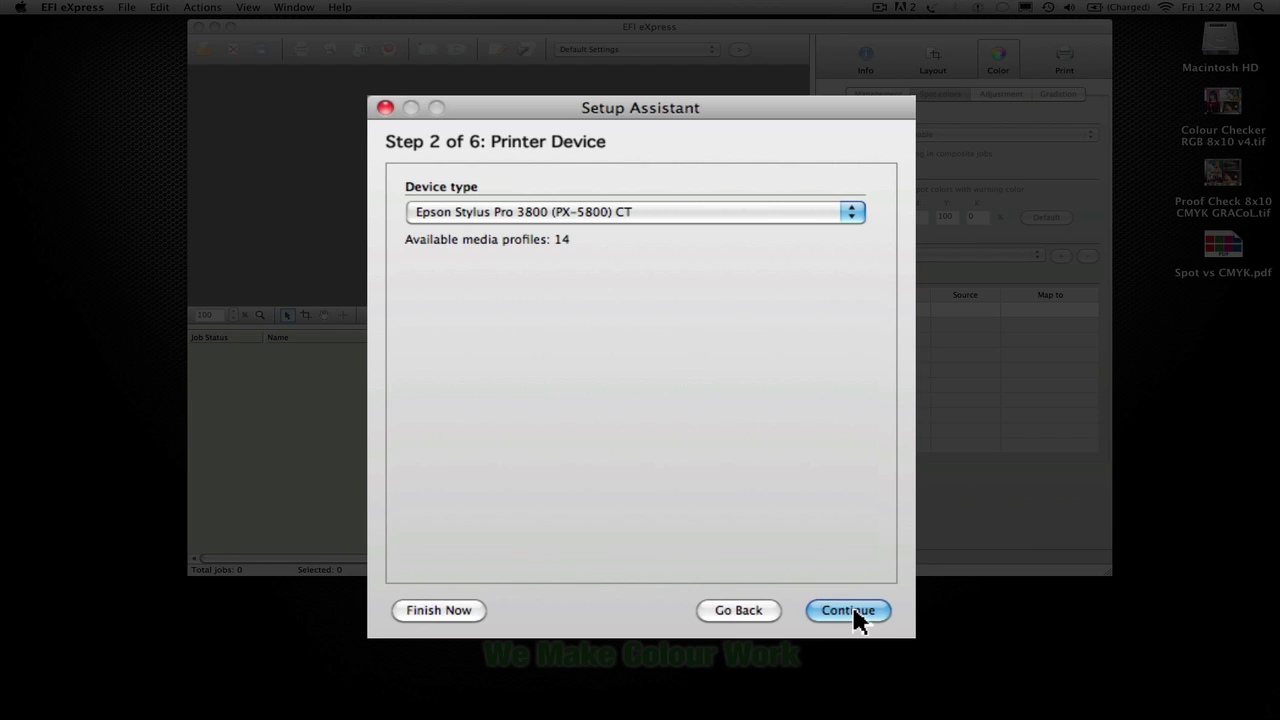
Browse the supported printers, keep Epson Stylus Pro 3800 (PX-5800) CT as the device type, and accept printing via port.
left_click(645, 214)
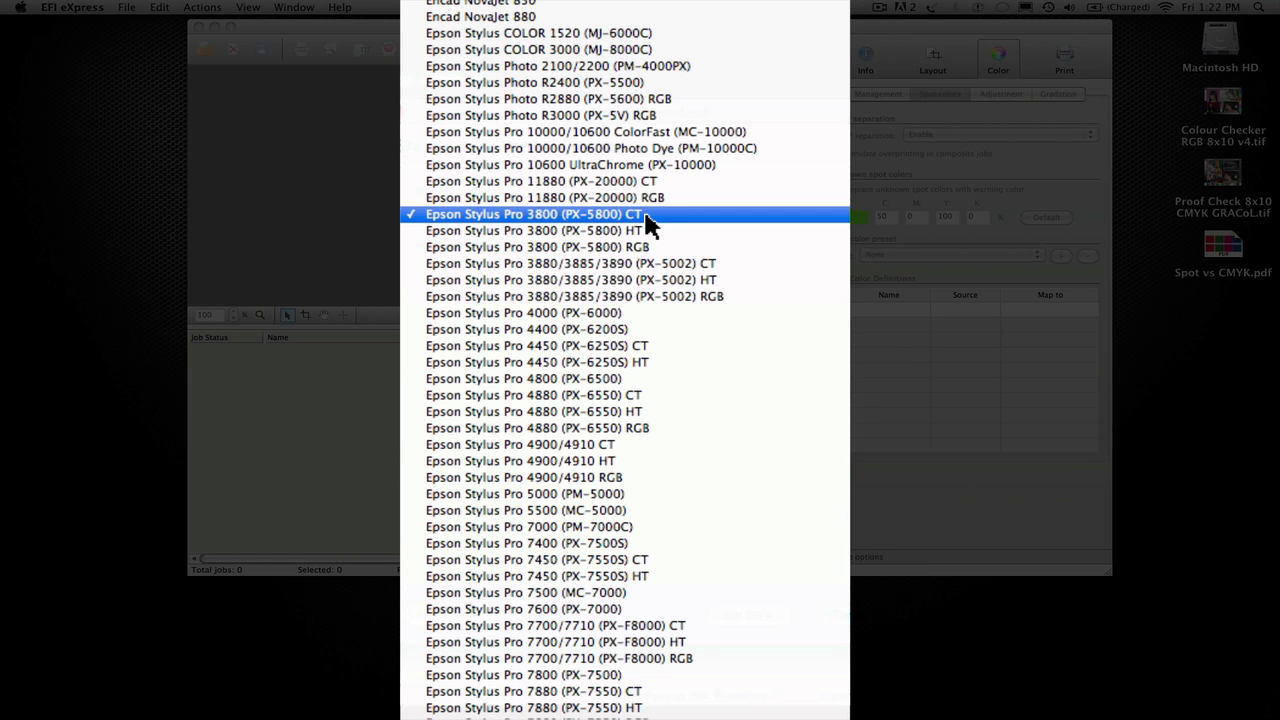
scroll(630, 700, "down", 10)
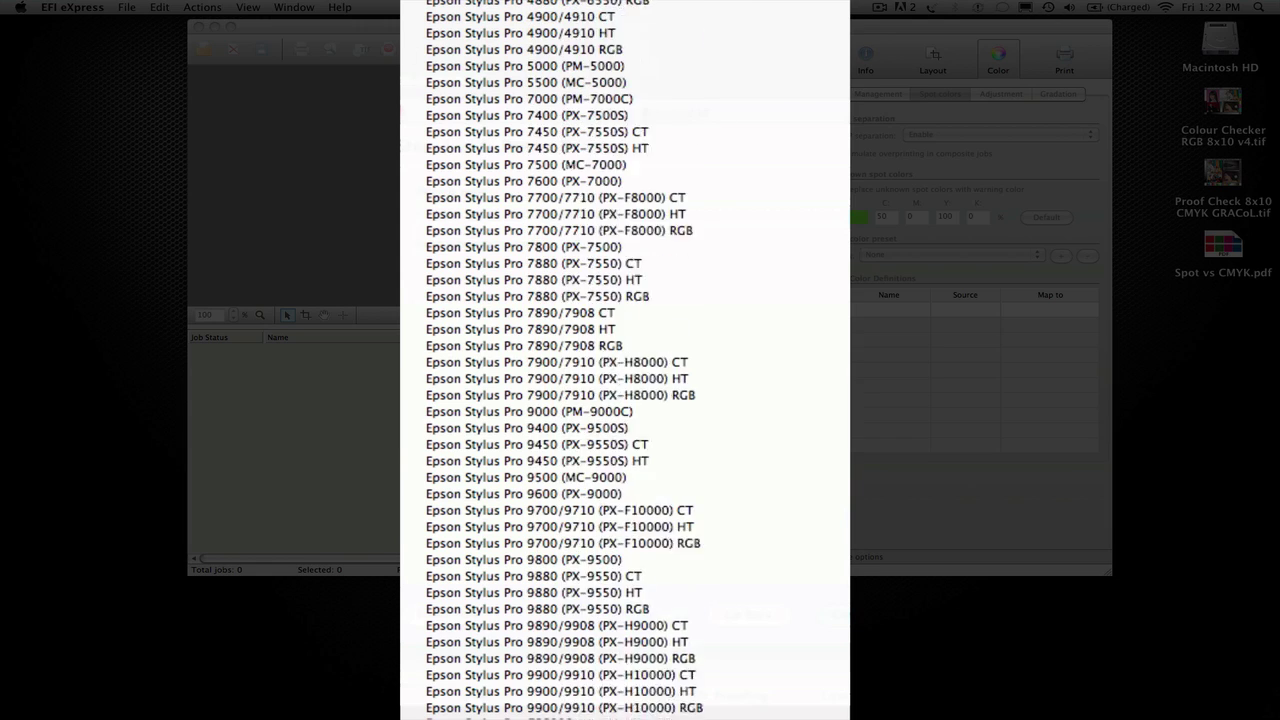
scroll(686, 316, "down", 10)
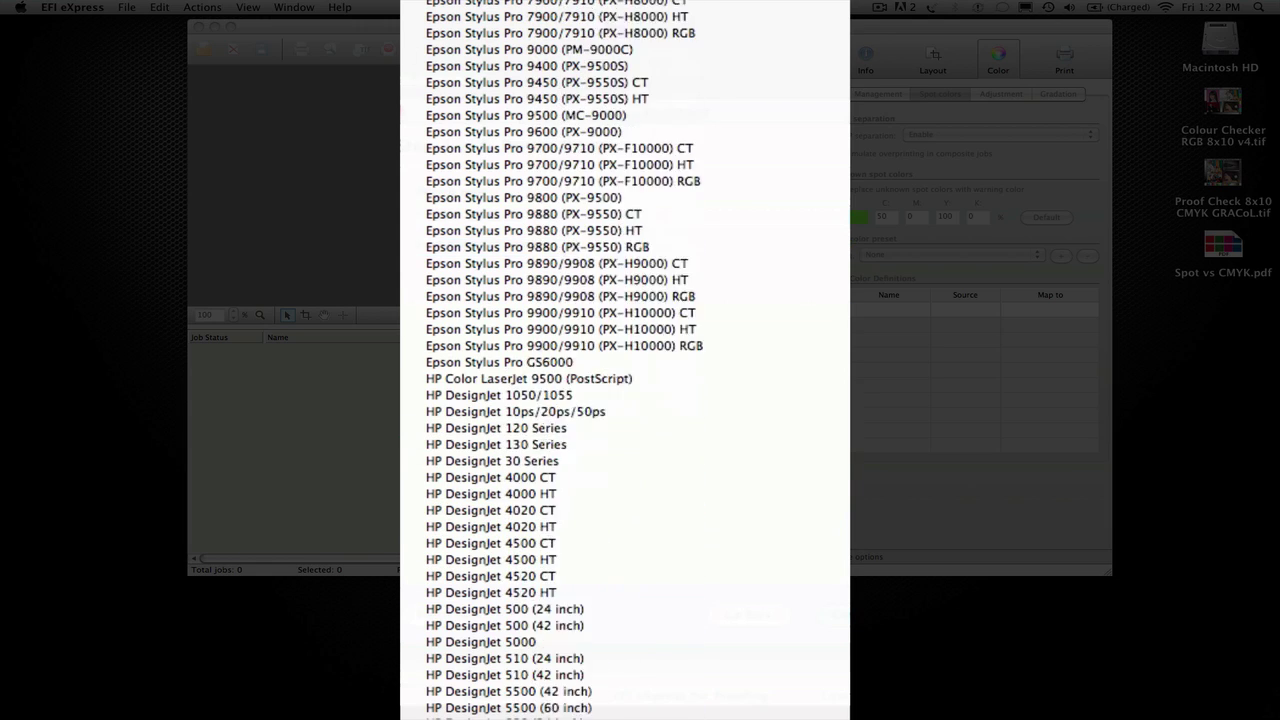
scroll(625, 360, "down", 15)
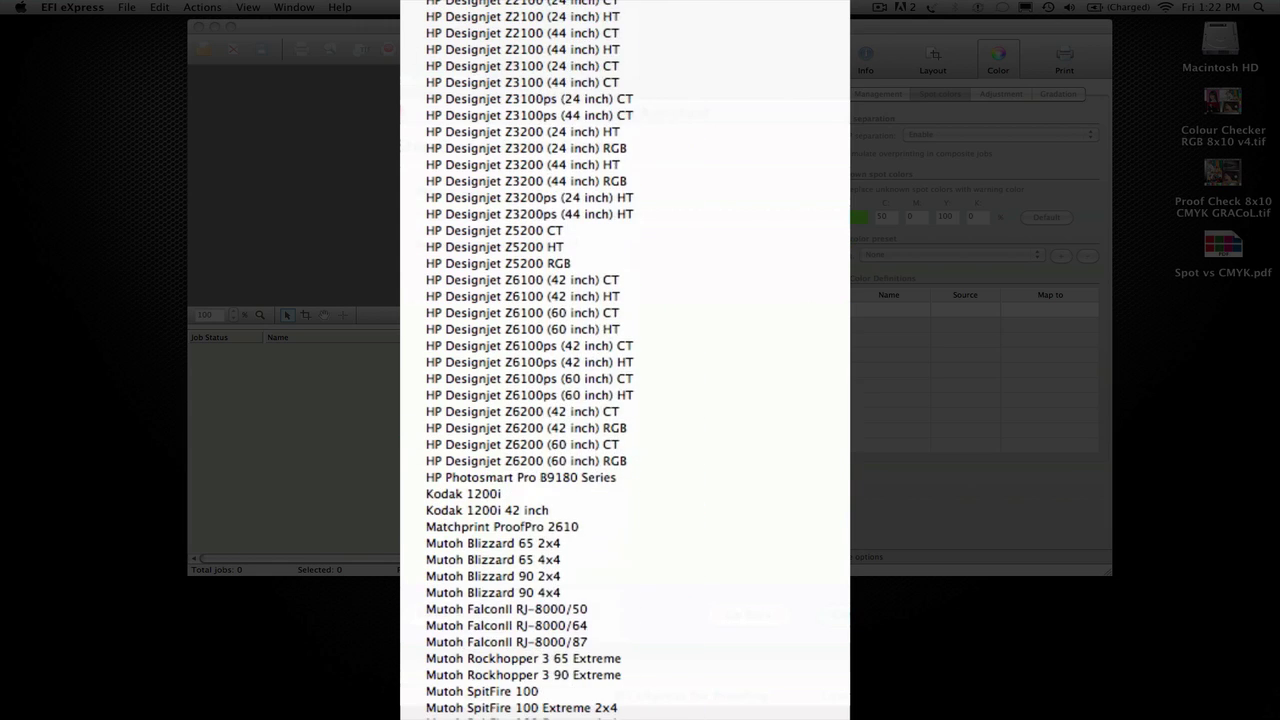
scroll(632, 527, "down", 10)
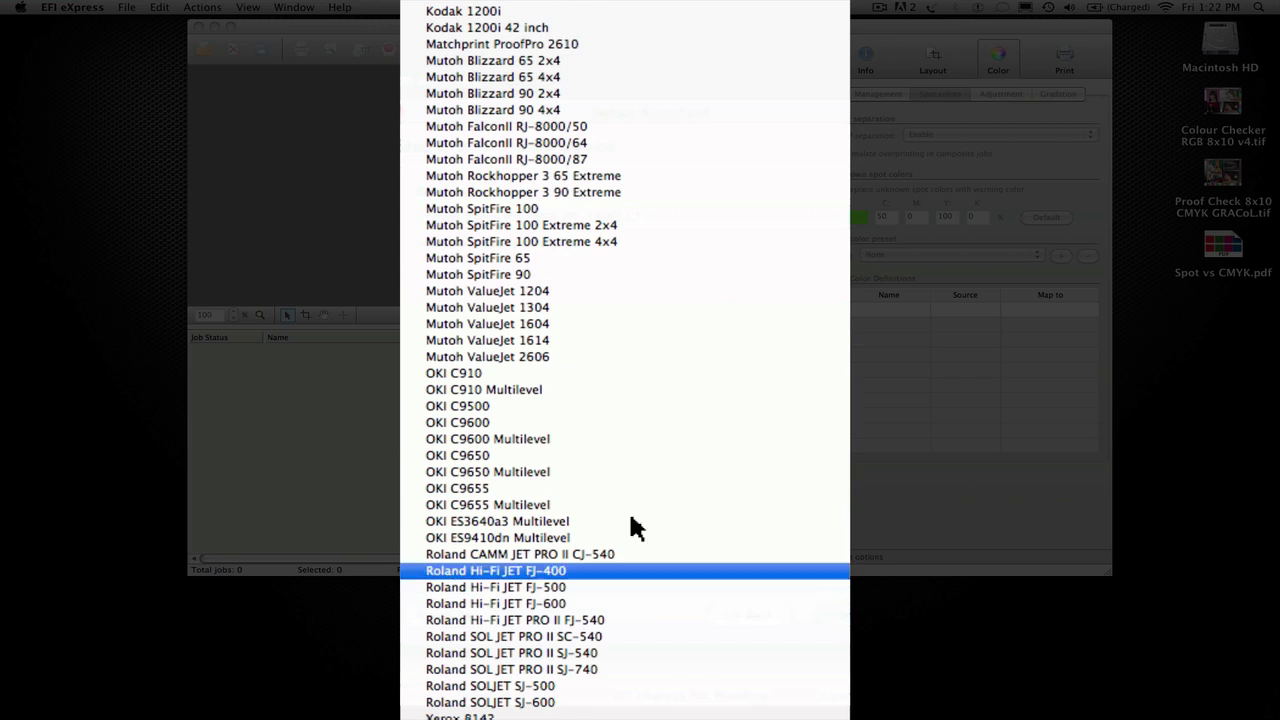
scroll(625, 360, "up", 20)
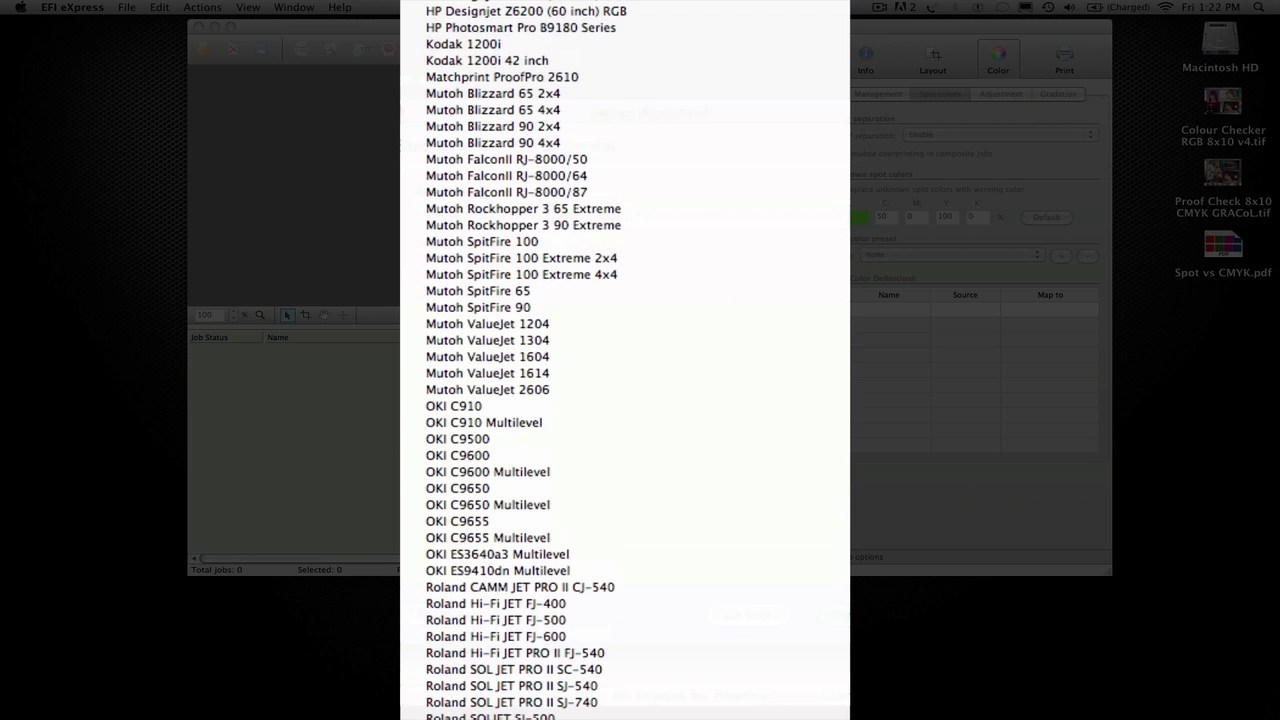
scroll(625, 360, "up", 20)
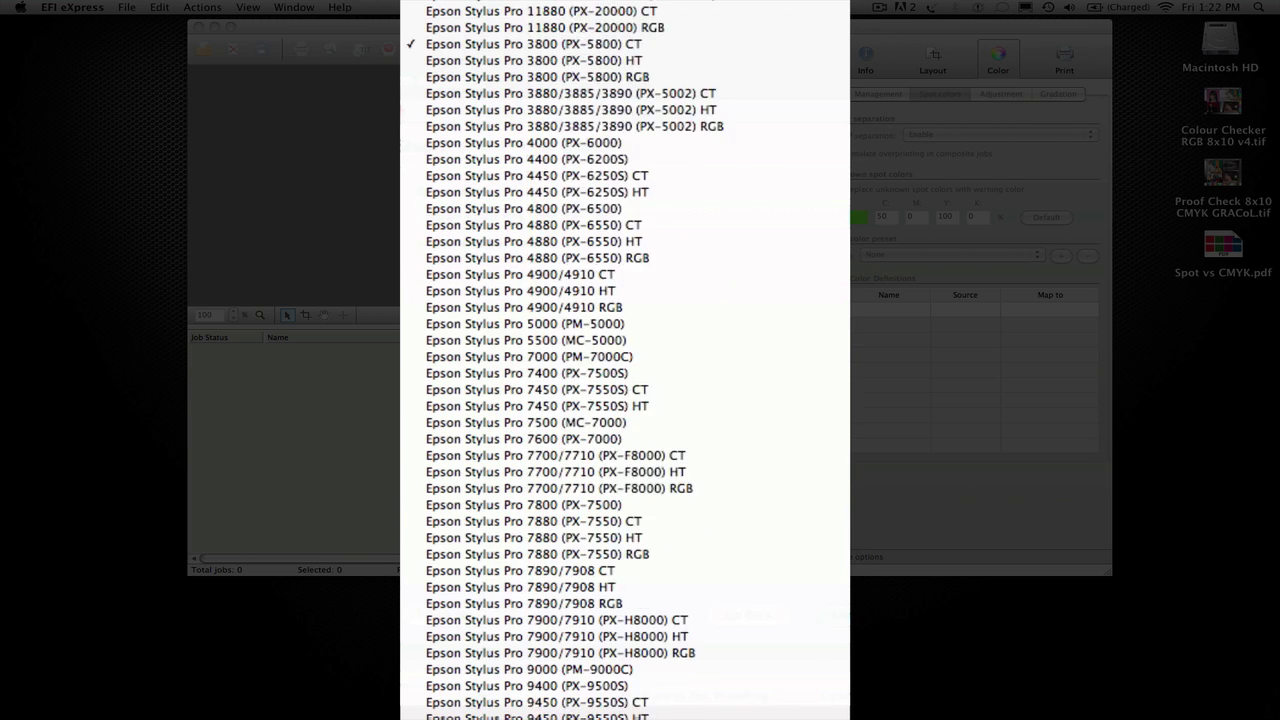
left_click(256, 74)
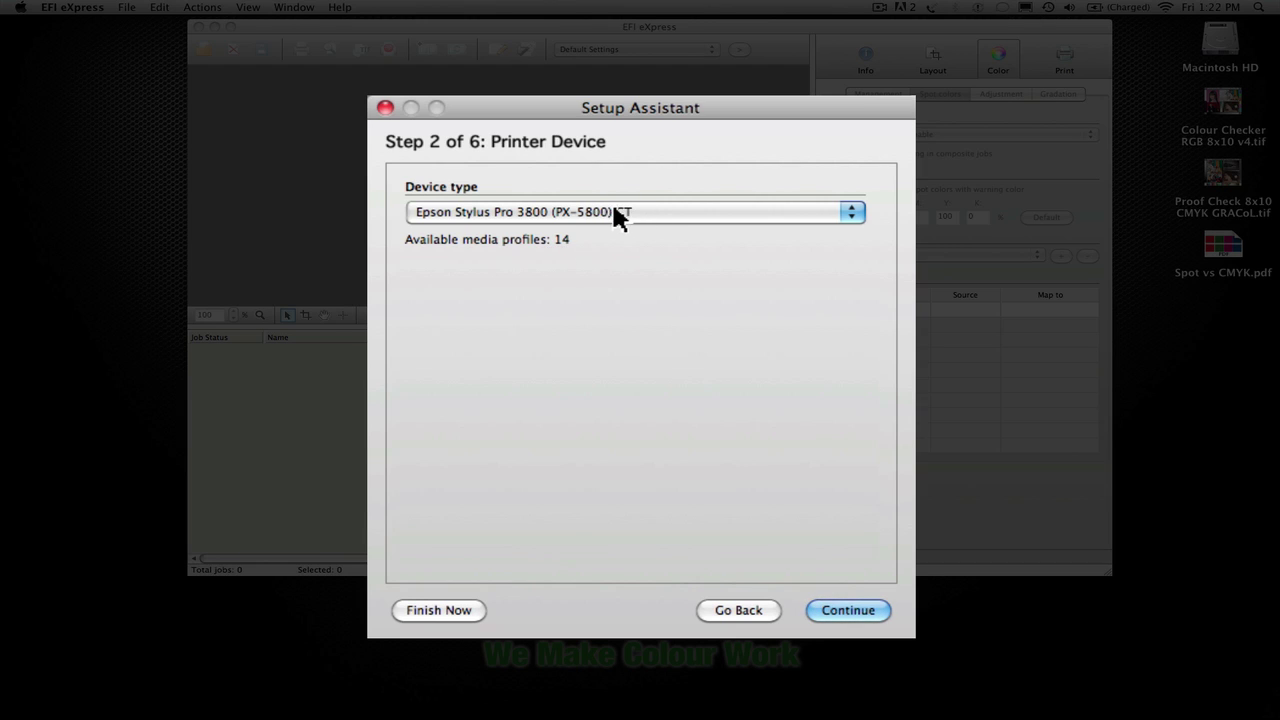
left_click(845, 605)
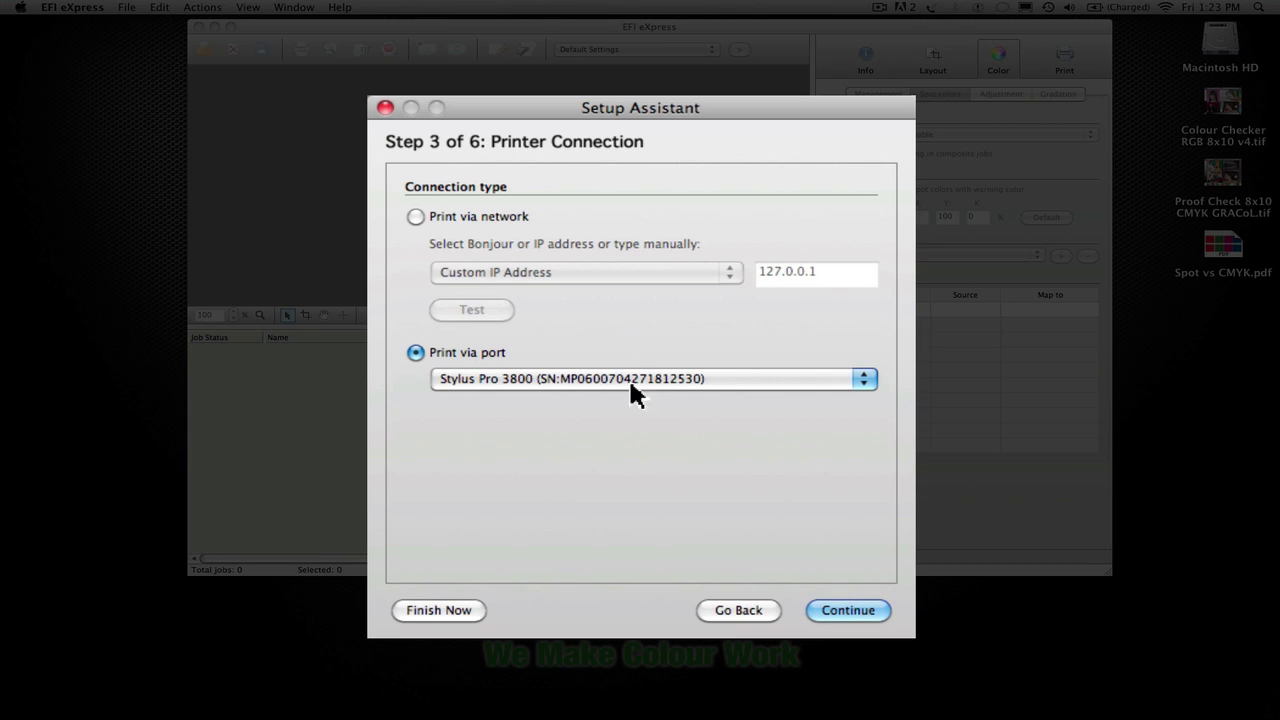
left_click(848, 612)
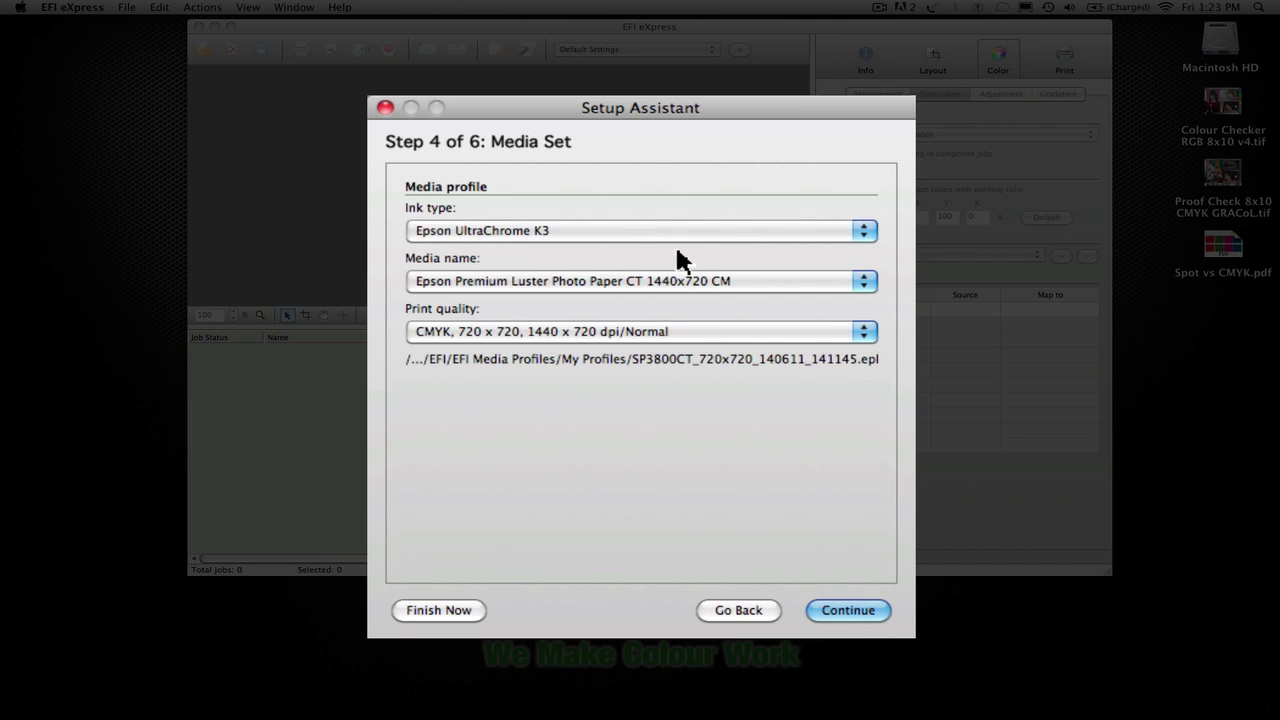
Examine the available ink type, media name and print quality choices for the media set.
left_click(629, 232)
left_click(634, 282)
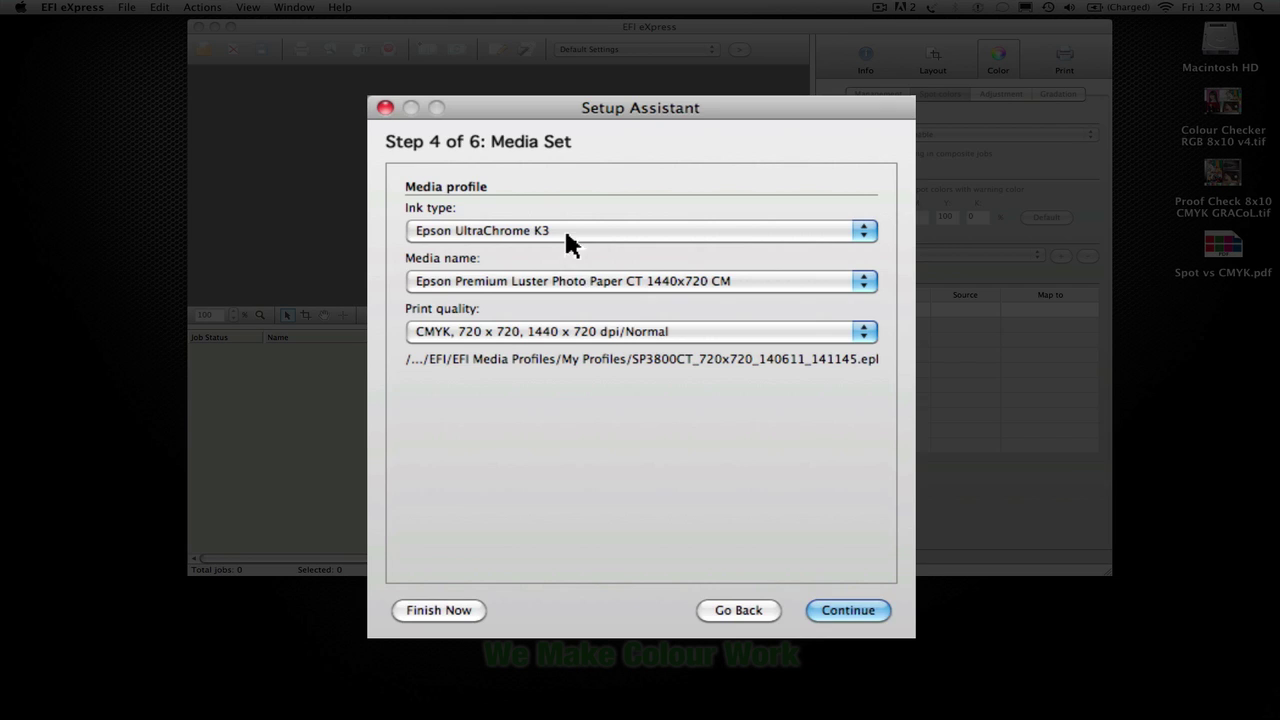
left_click(590, 284)
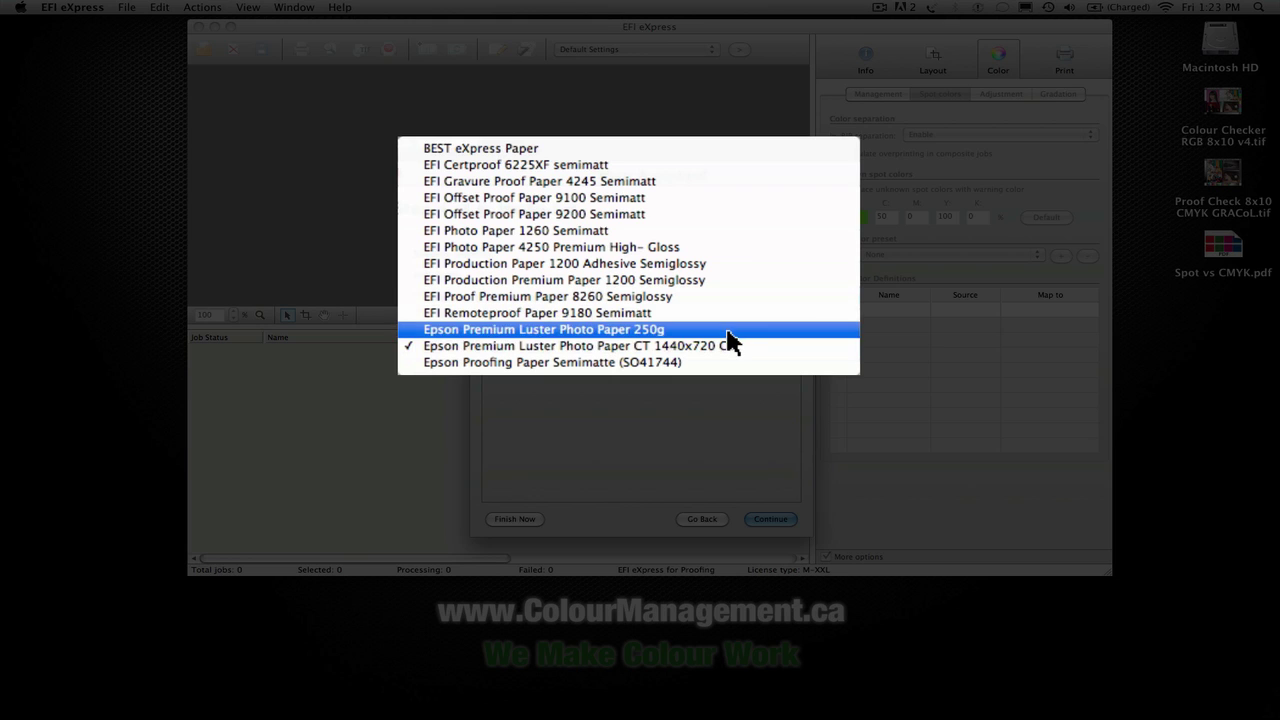
left_click(605, 338)
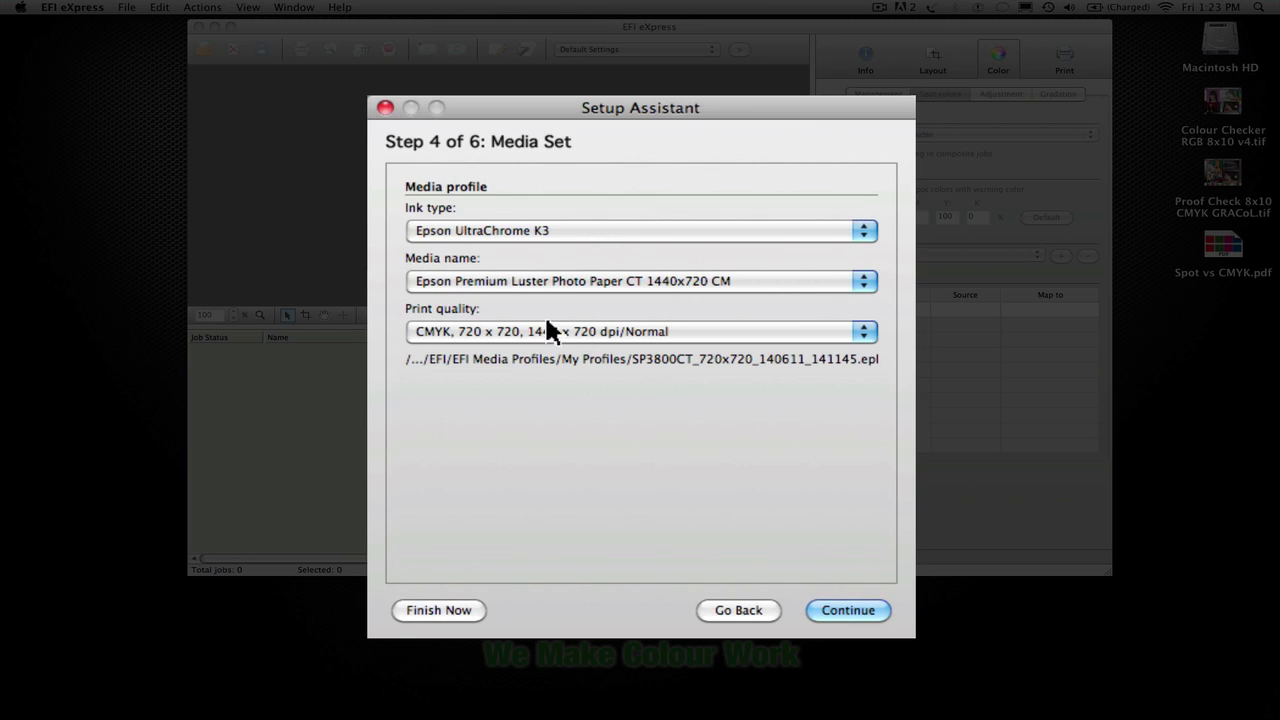
left_click(596, 346)
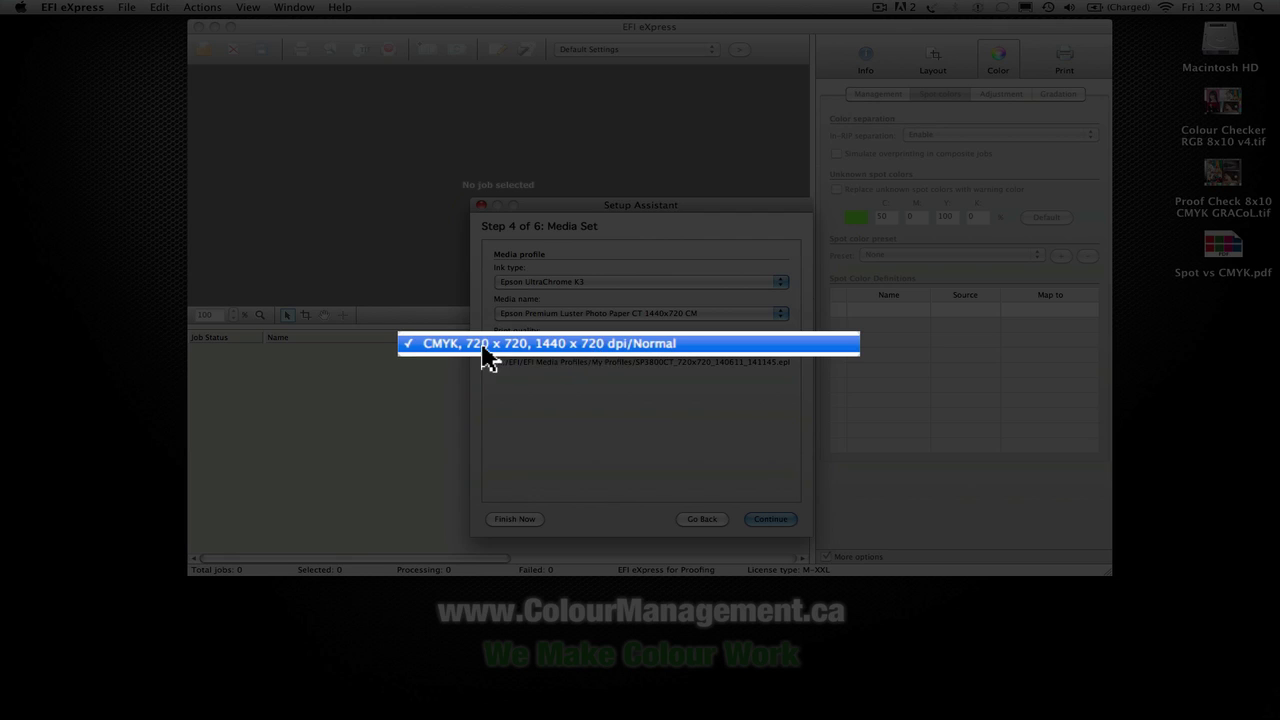
left_click(686, 346)
Set the media name to Epson Premium Luster Photo Paper 250g and check its print quality options.
left_click(666, 312)
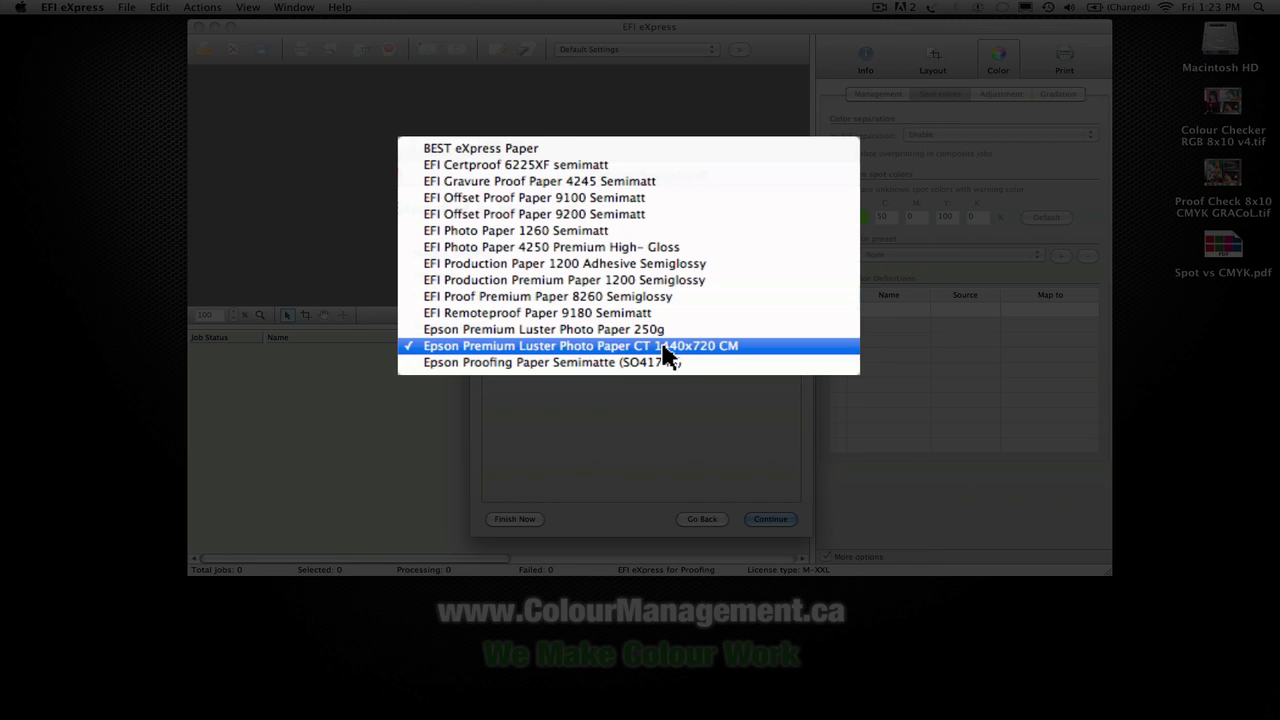
left_click(655, 329)
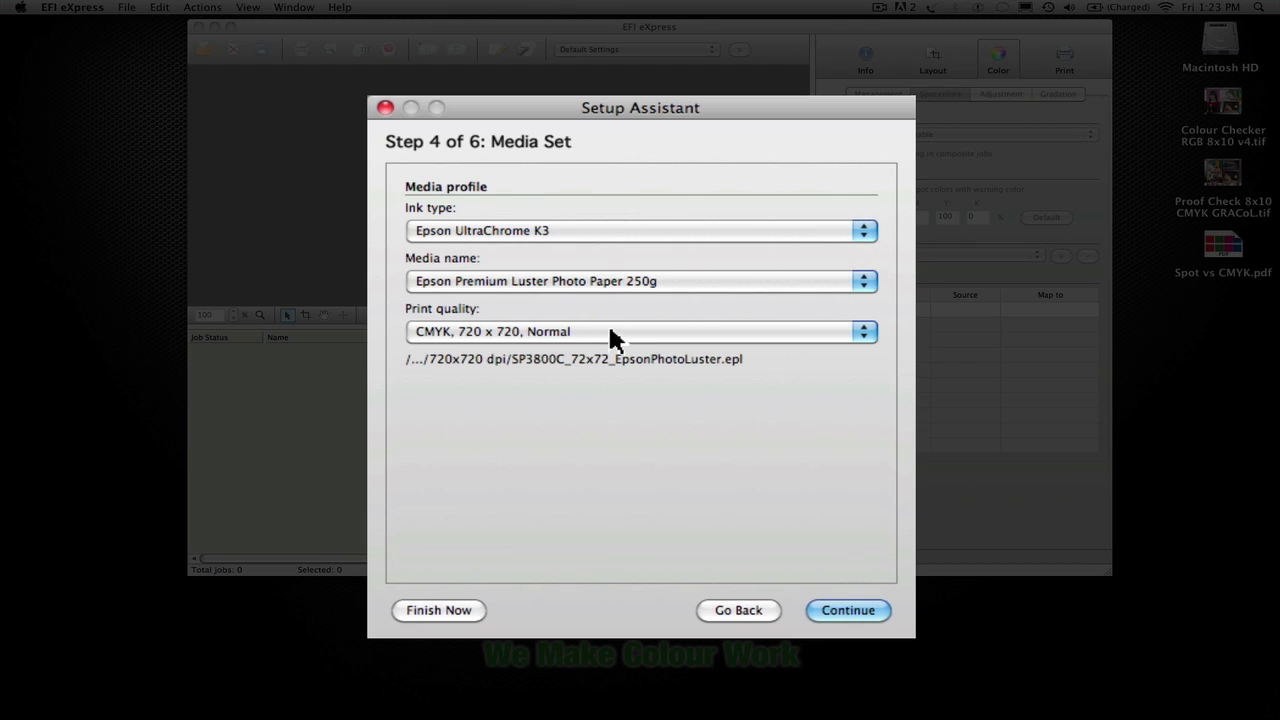
left_click(612, 338)
left_click(614, 352)
Set the media name to Epson Premium Luster Photo Paper CT 1440x720 CM and proceed to the media size.
left_click(606, 281)
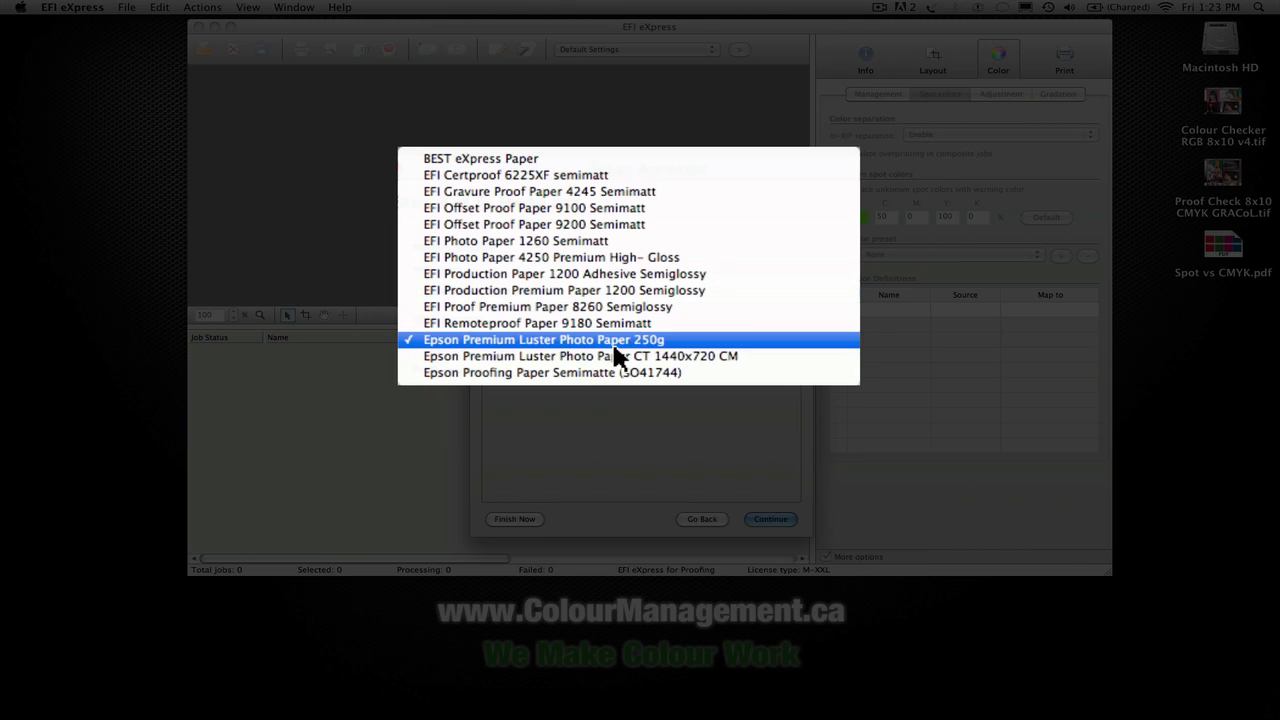
left_click(722, 366)
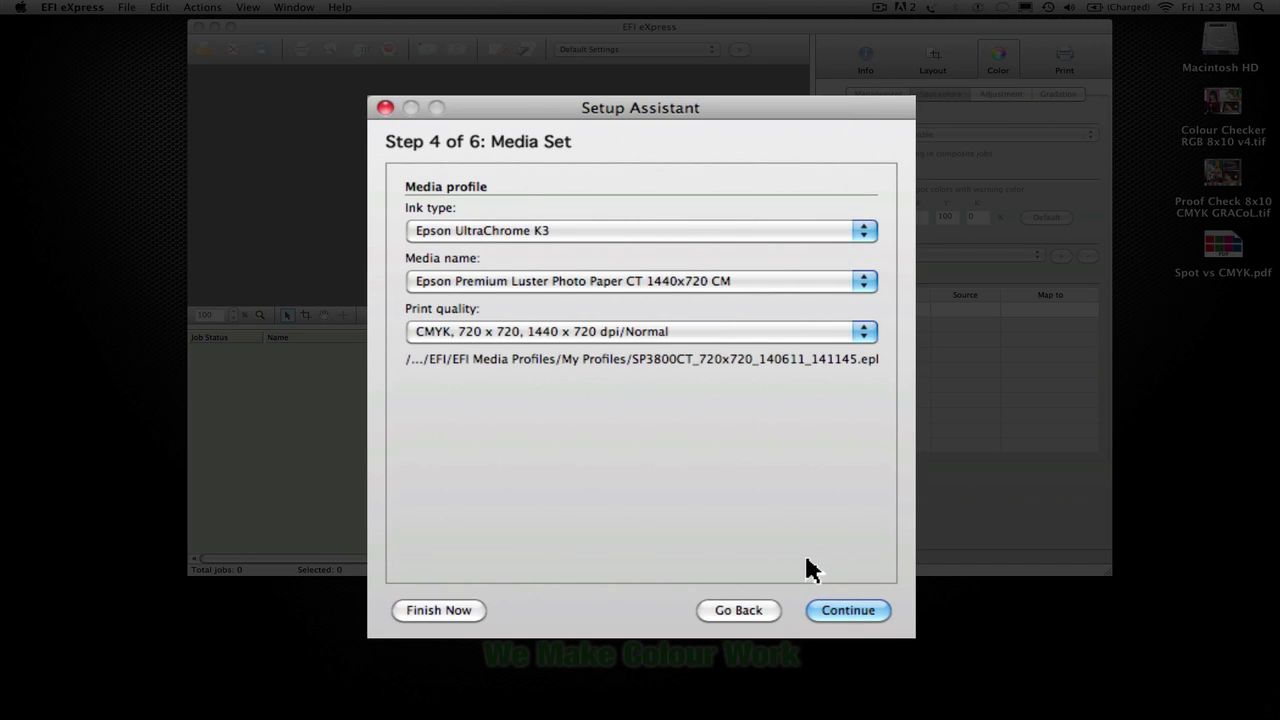
left_click(845, 618)
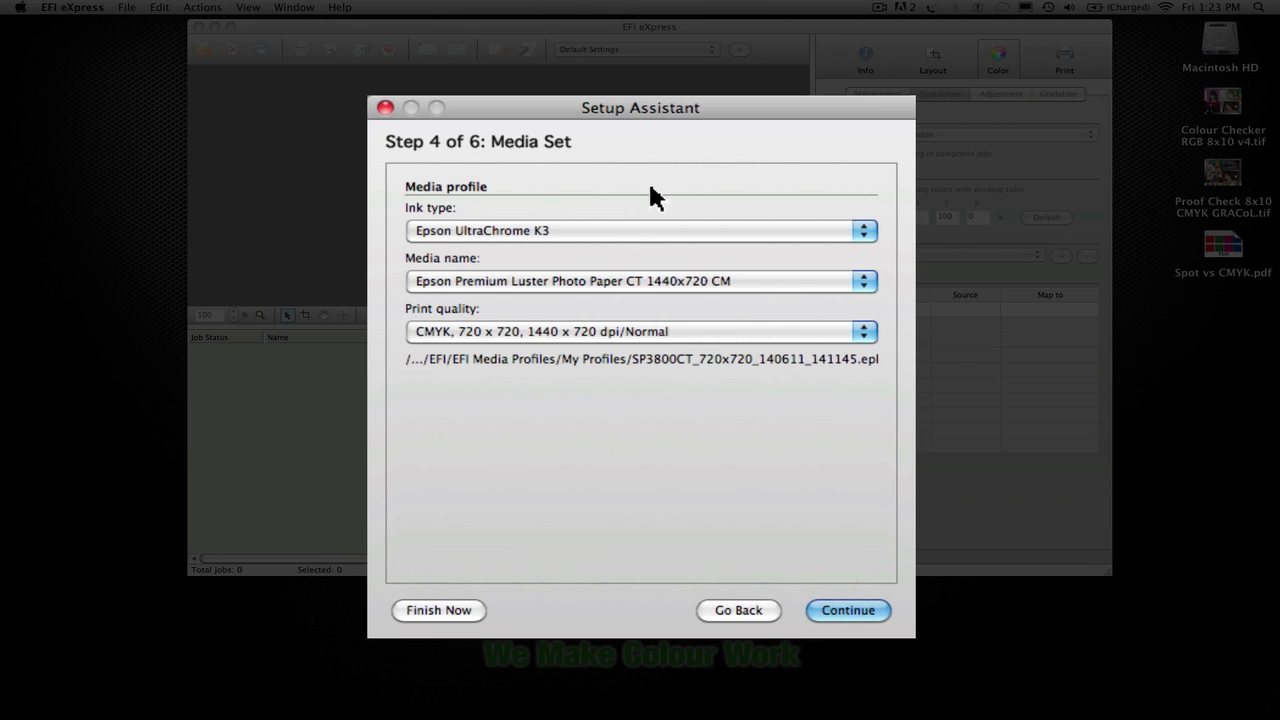
left_click(856, 606)
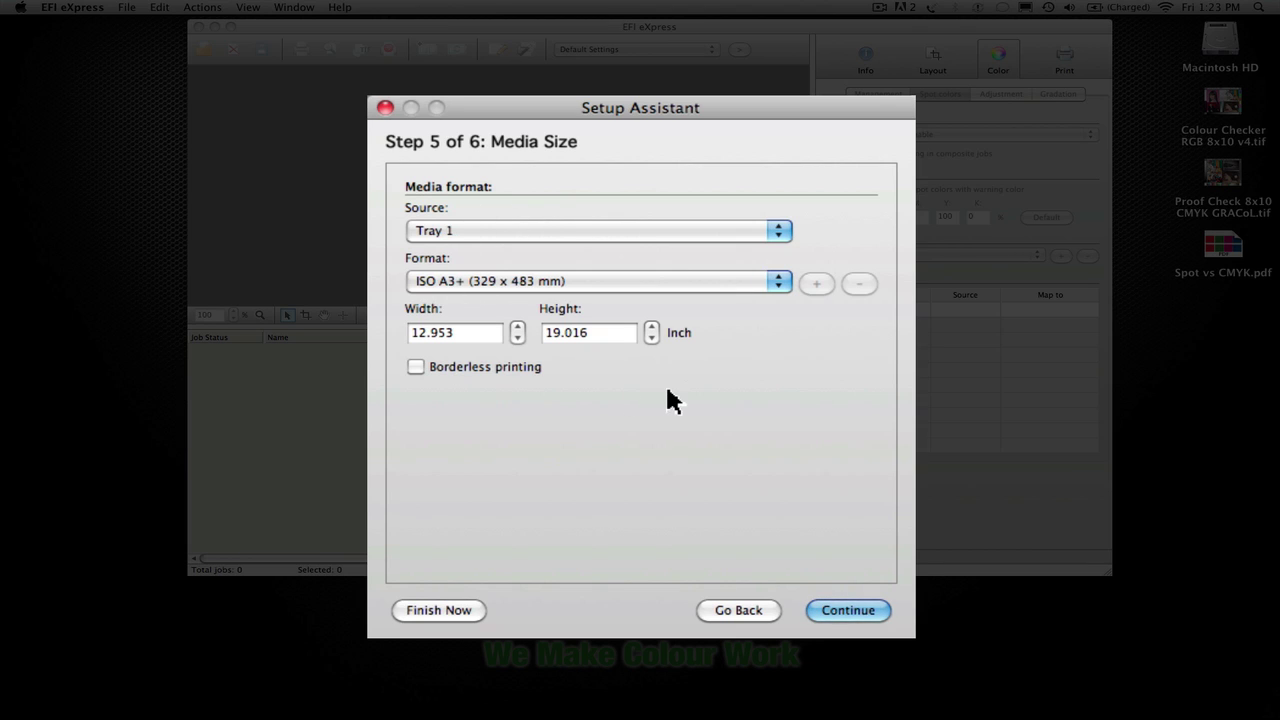
Accept Tray 1 with ISO A3+ media, keep the collection preset at None, and finish the Setup Assistant.
left_click(848, 612)
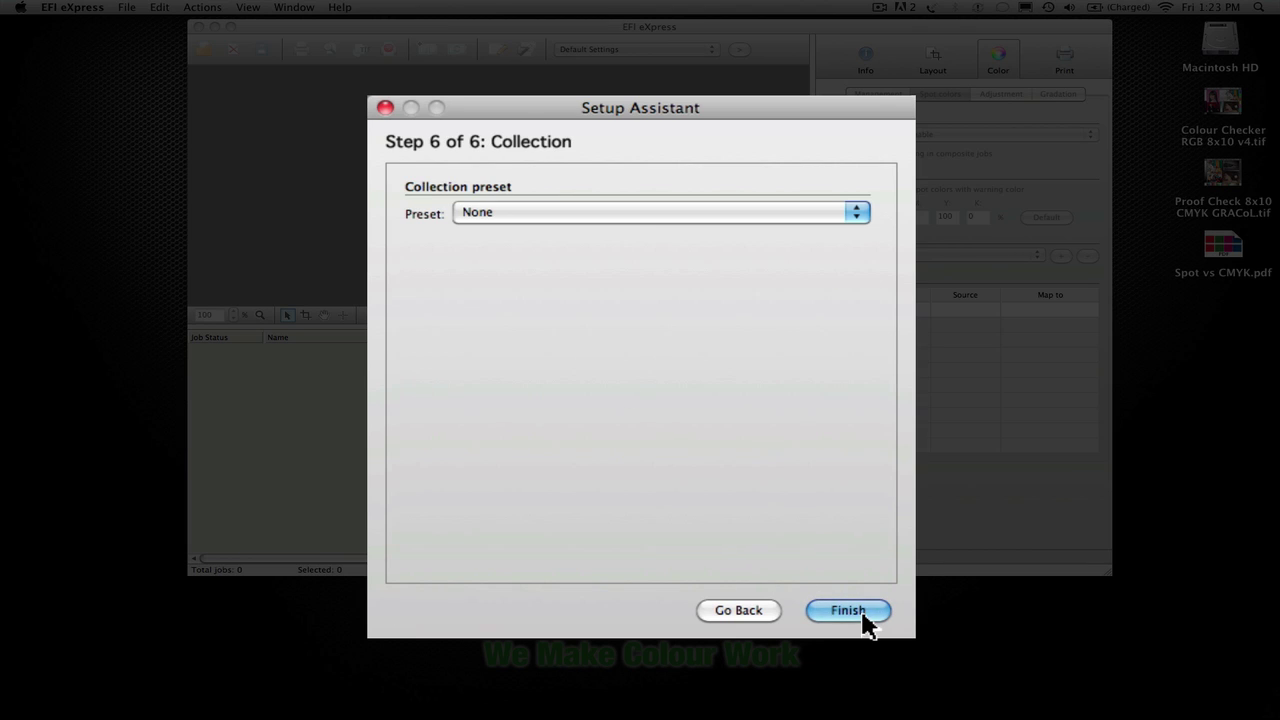
left_click(620, 213)
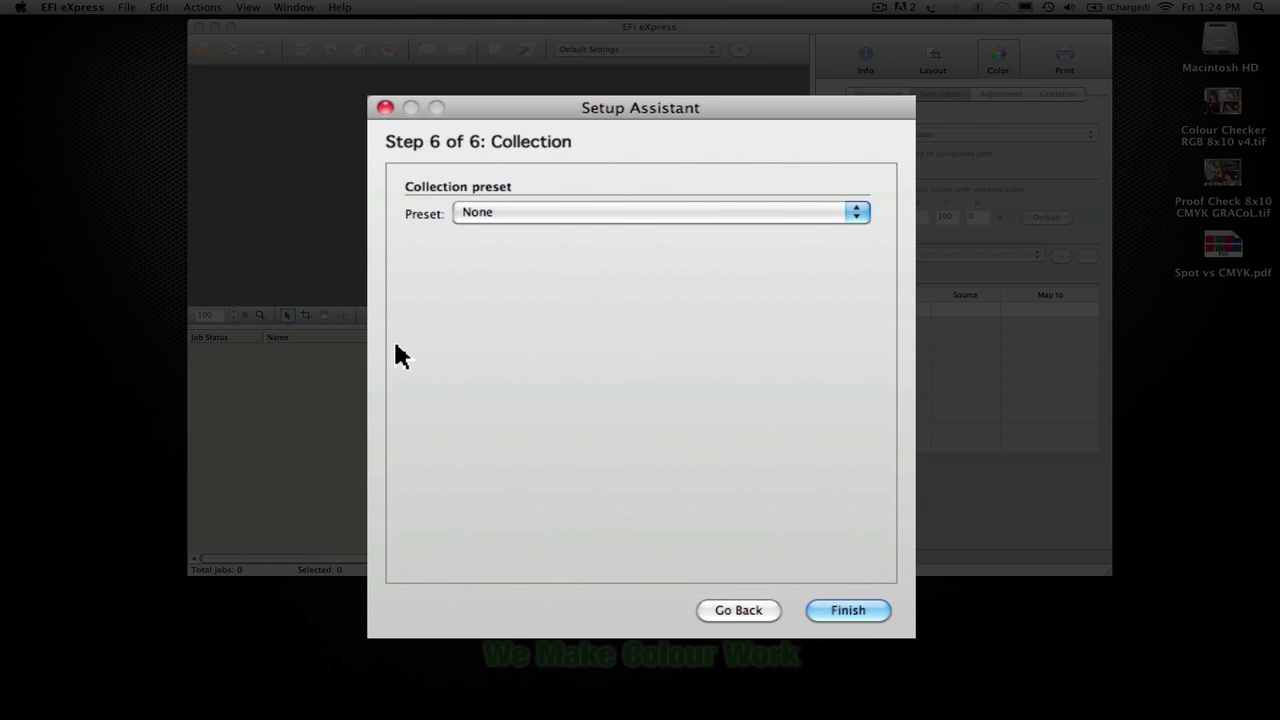
left_click(614, 208)
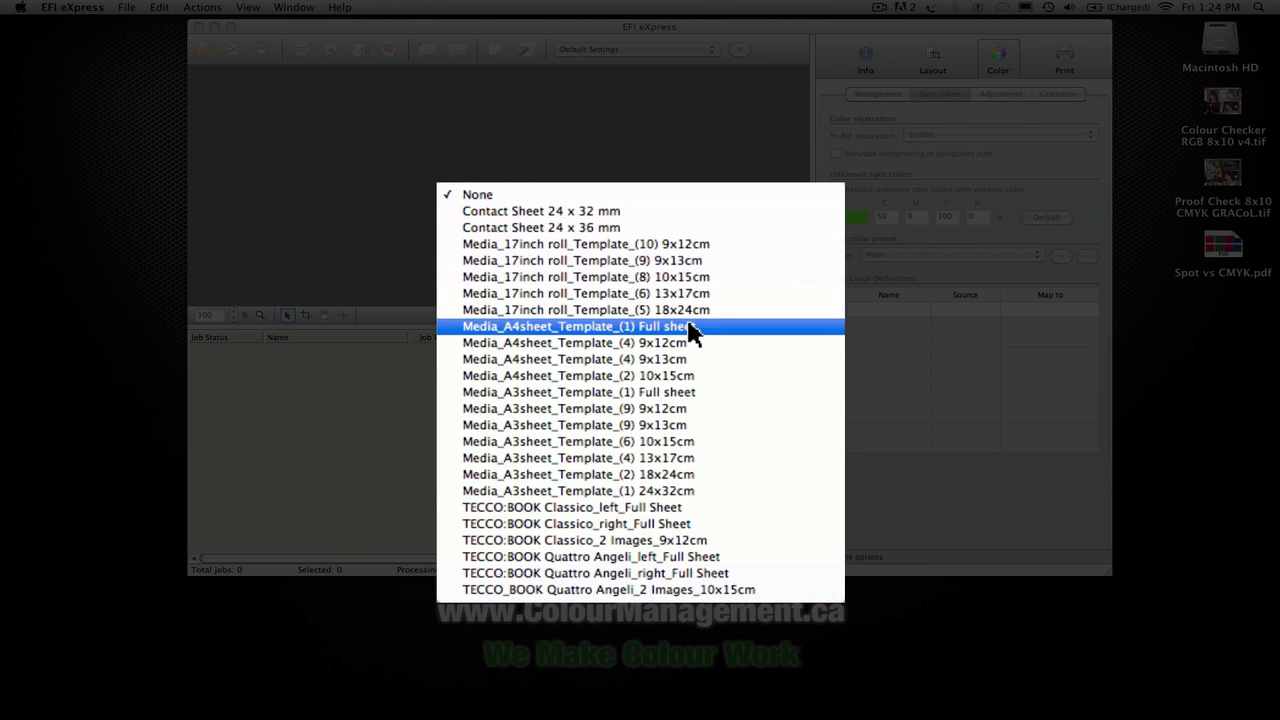
left_click(434, 443)
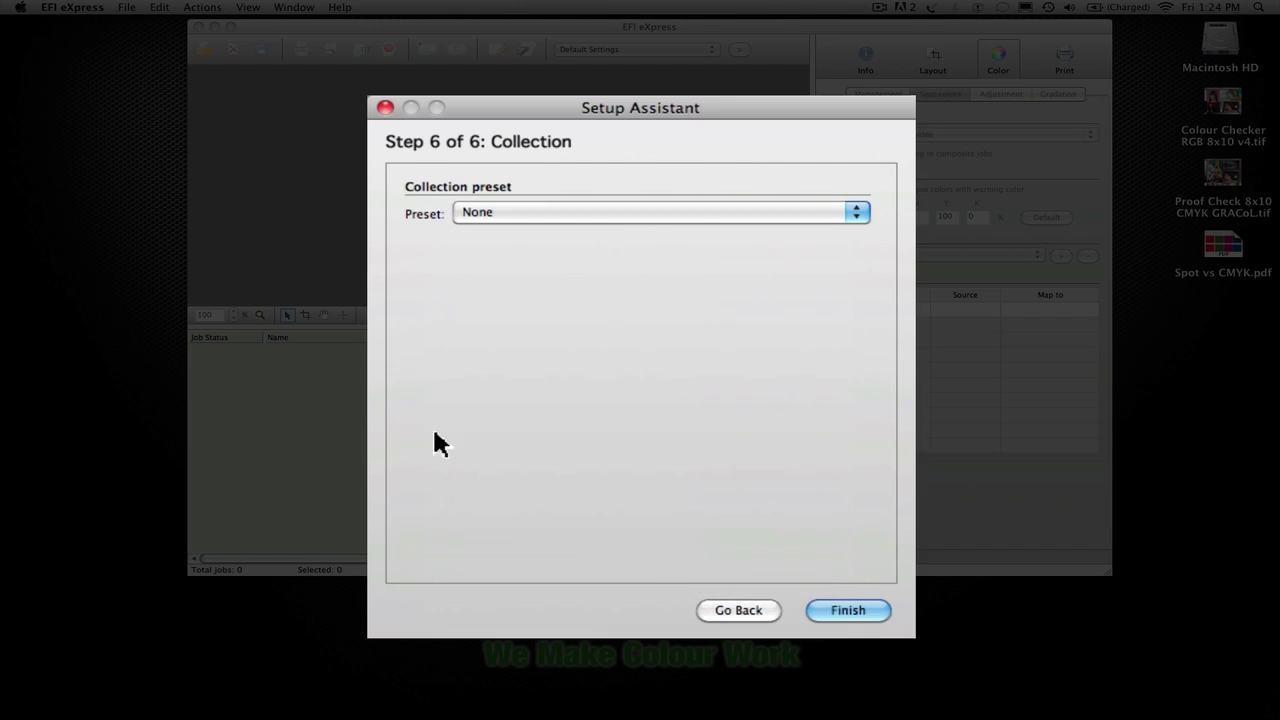
left_click(878, 606)
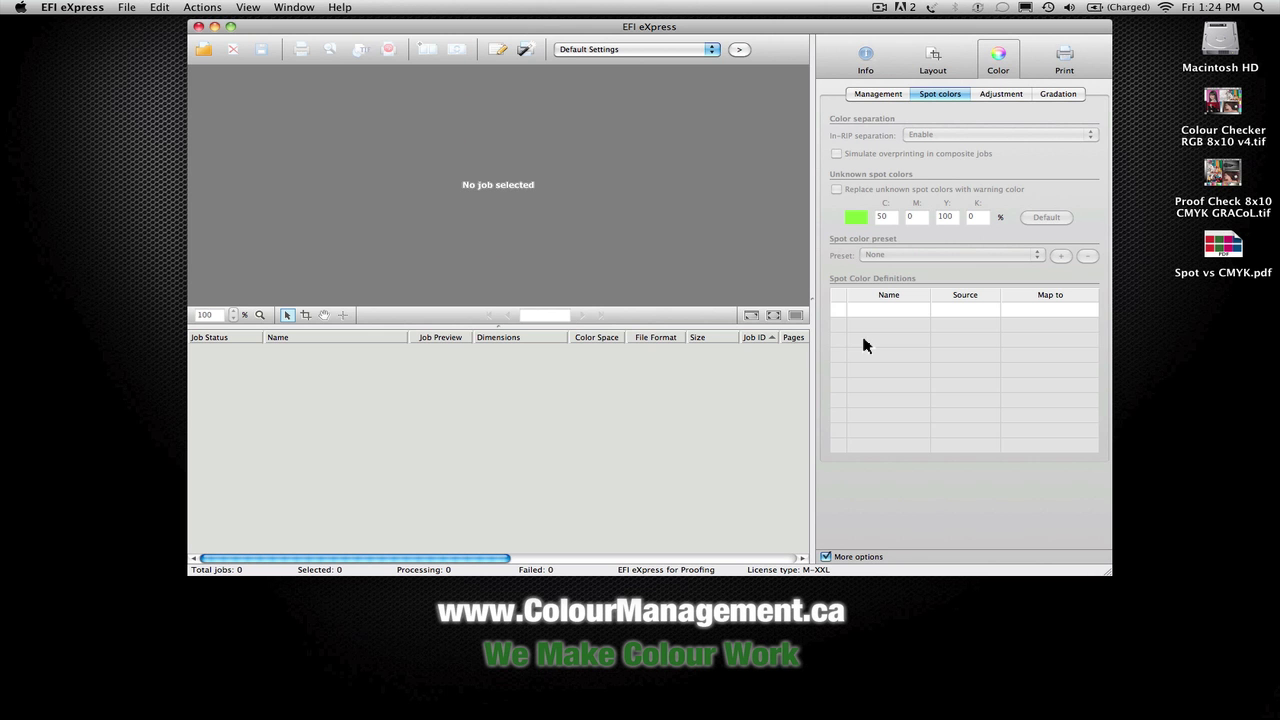
Review the General preferences and the location and format options for saving a preferences backup file, cancelling the save.
left_click(494, 50)
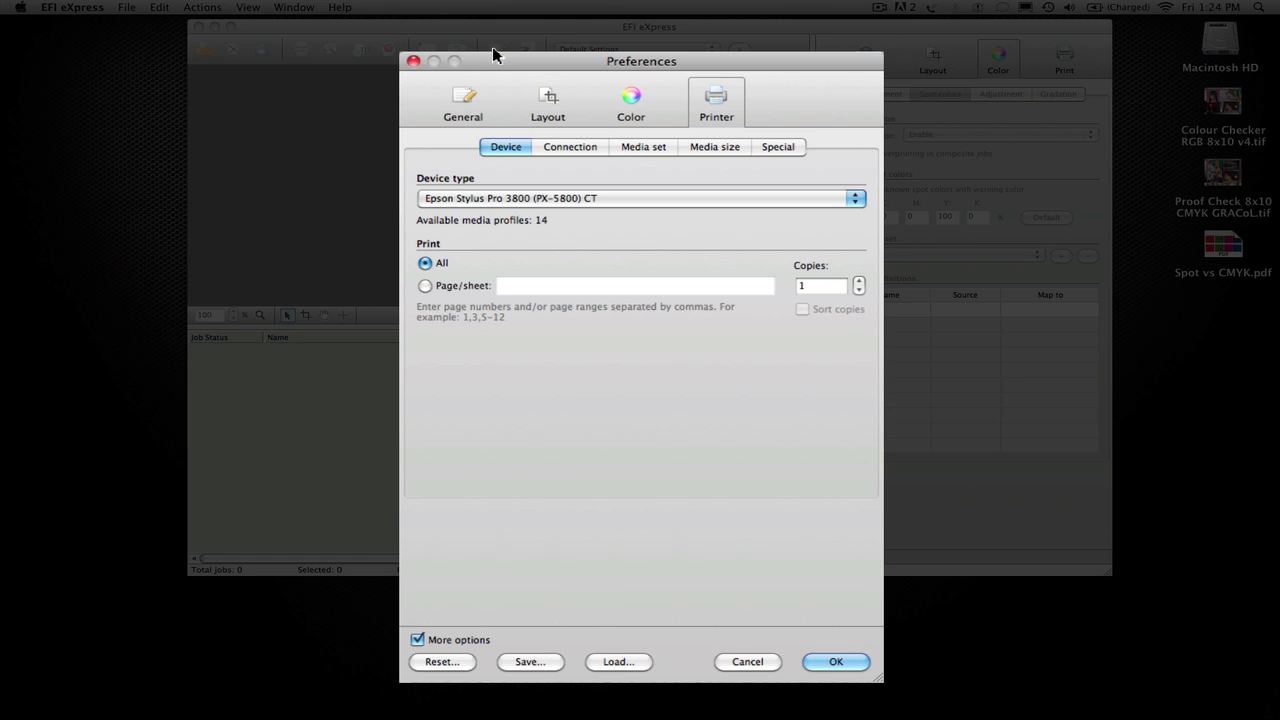
left_click(465, 110)
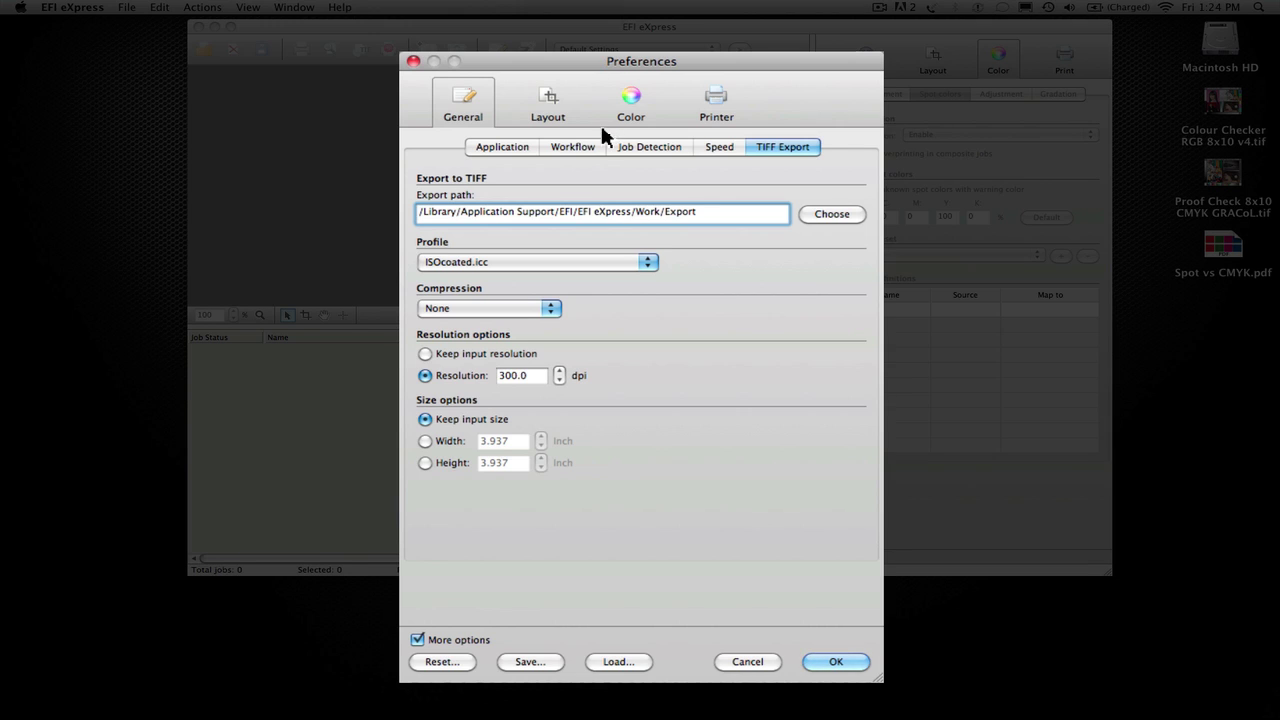
left_click(523, 664)
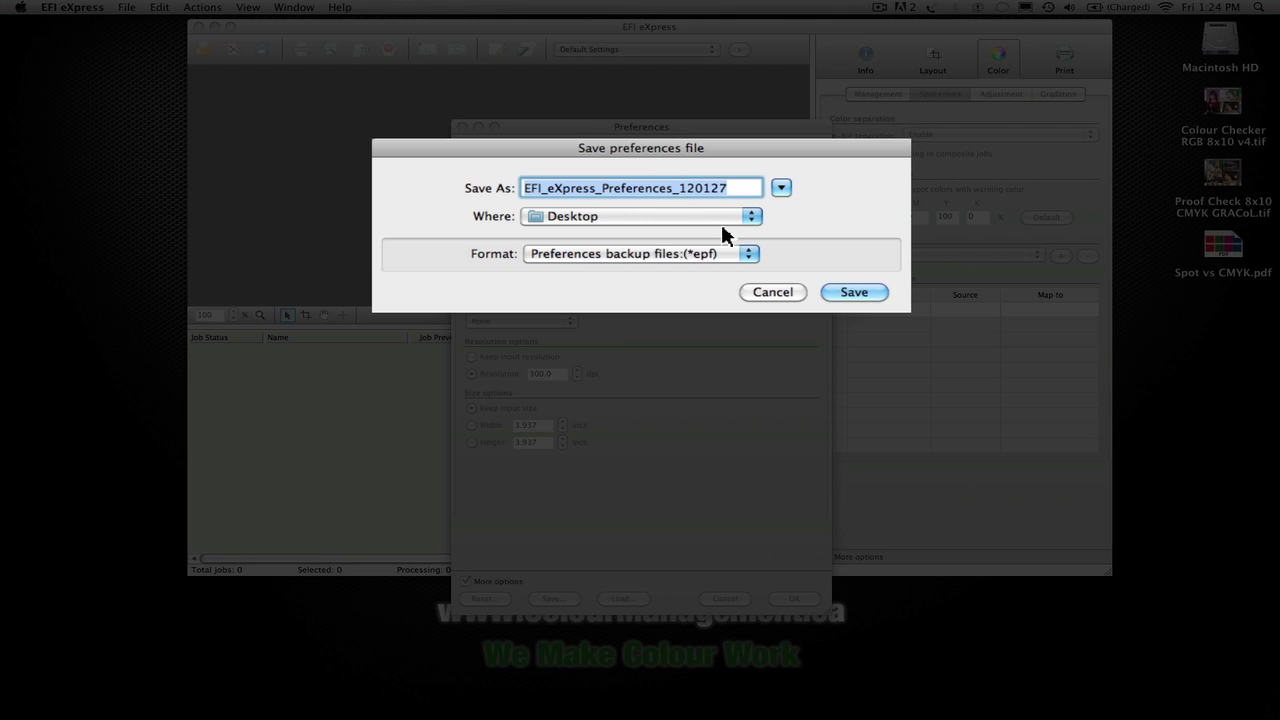
left_click(781, 189)
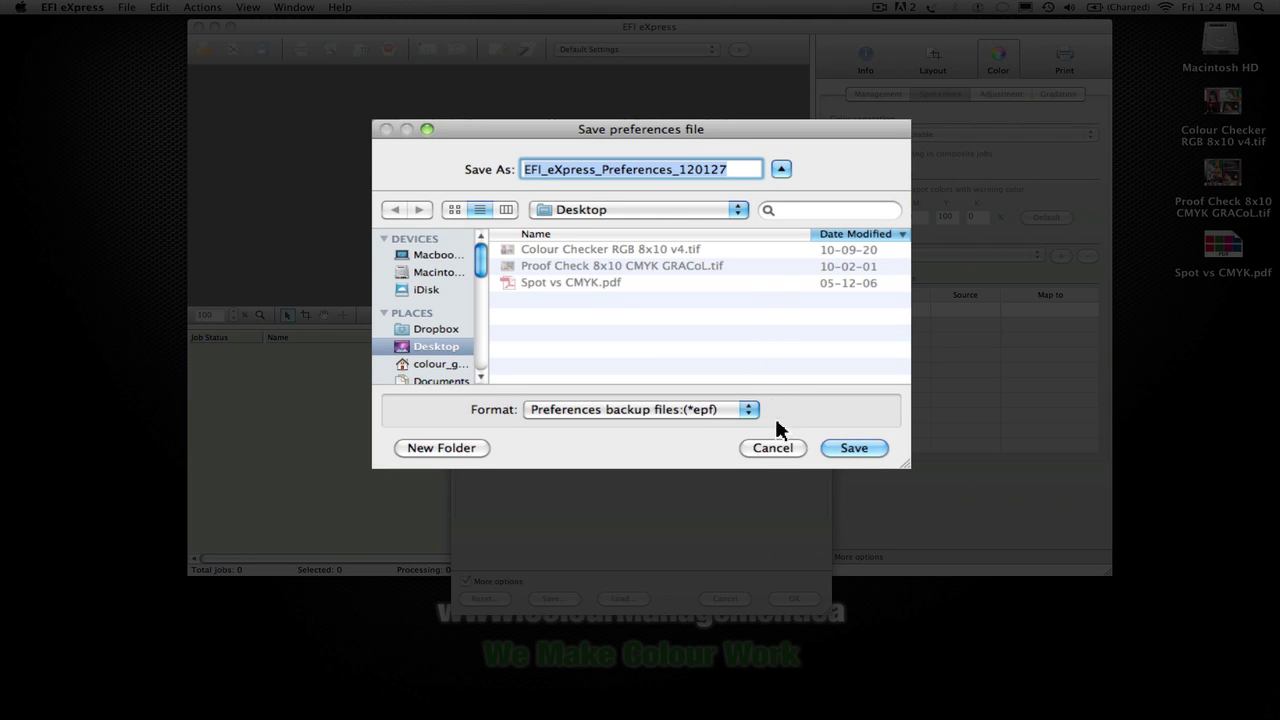
left_click(778, 446)
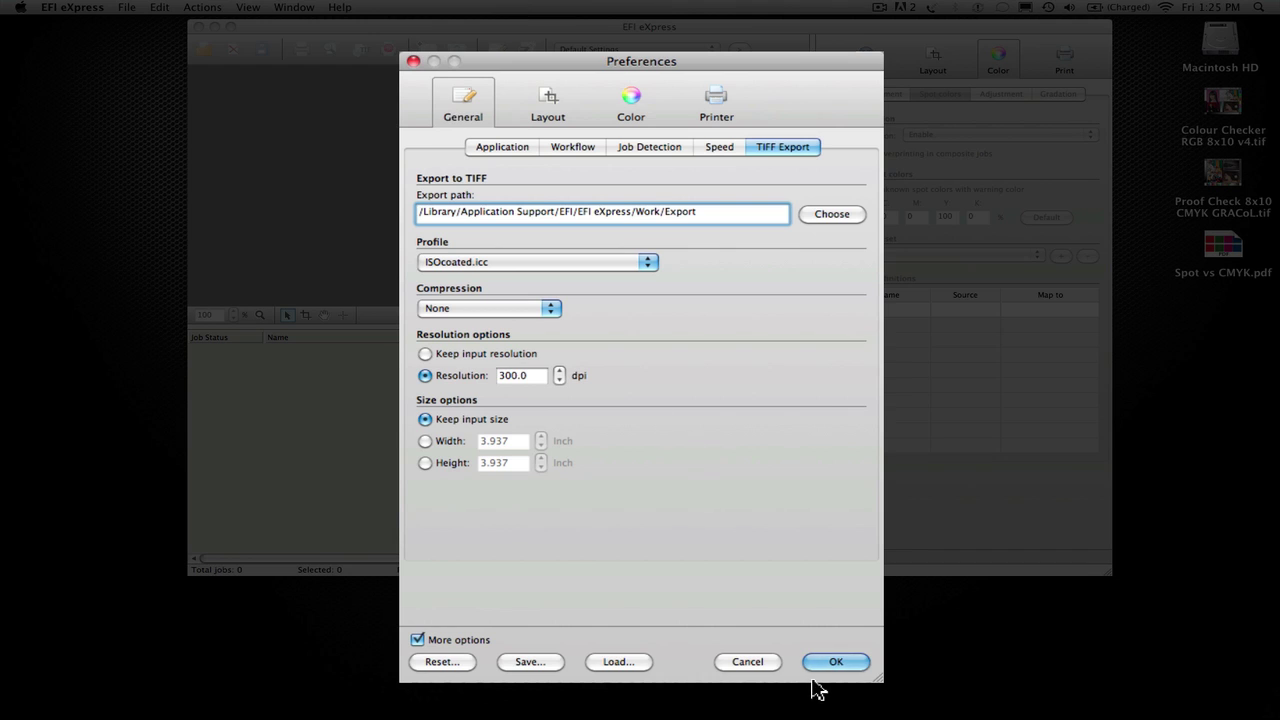
Review the Layout, Color and Printer preferences and close the Preferences dialog with its settings accepted.
left_click(552, 106)
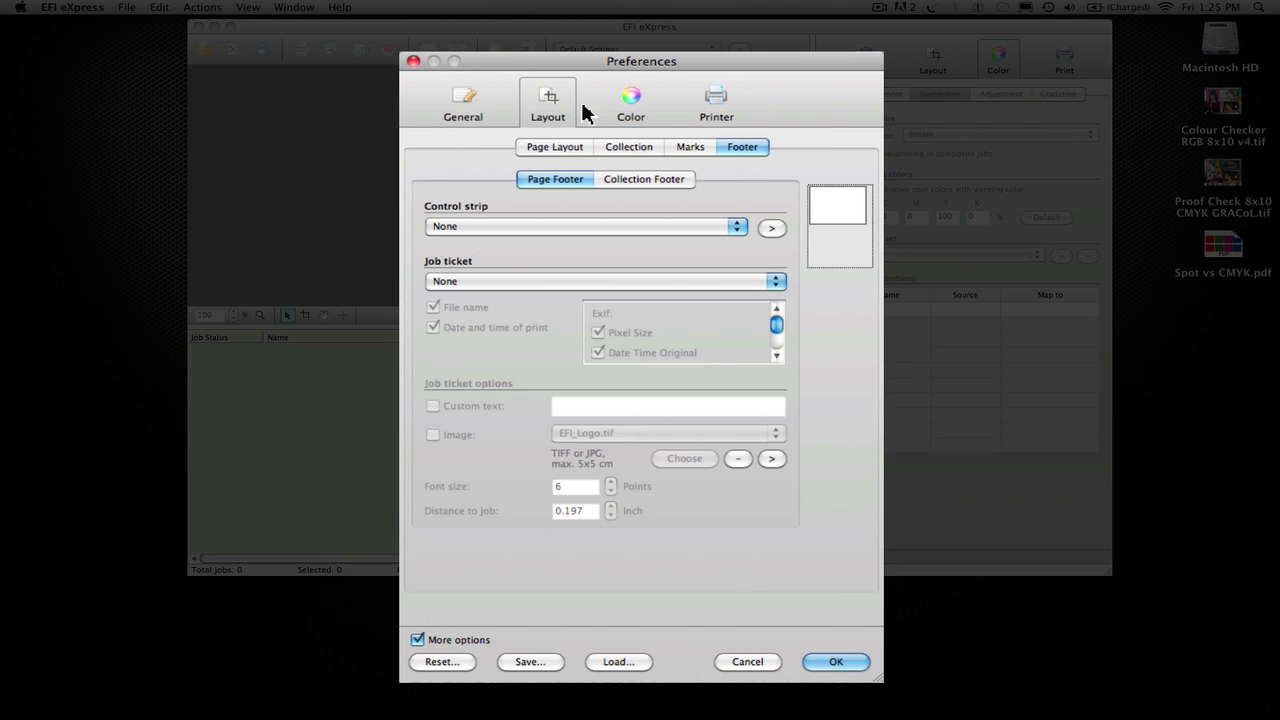
left_click(622, 110)
left_click(714, 108)
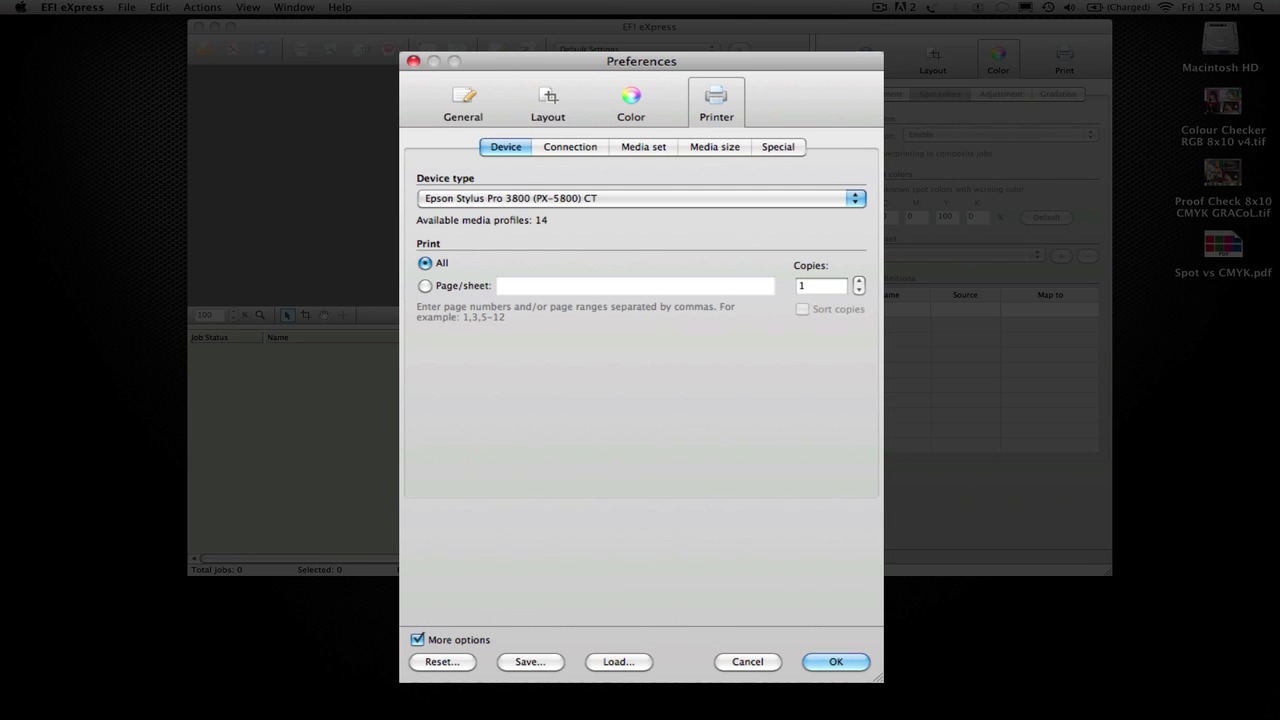
left_click(834, 662)
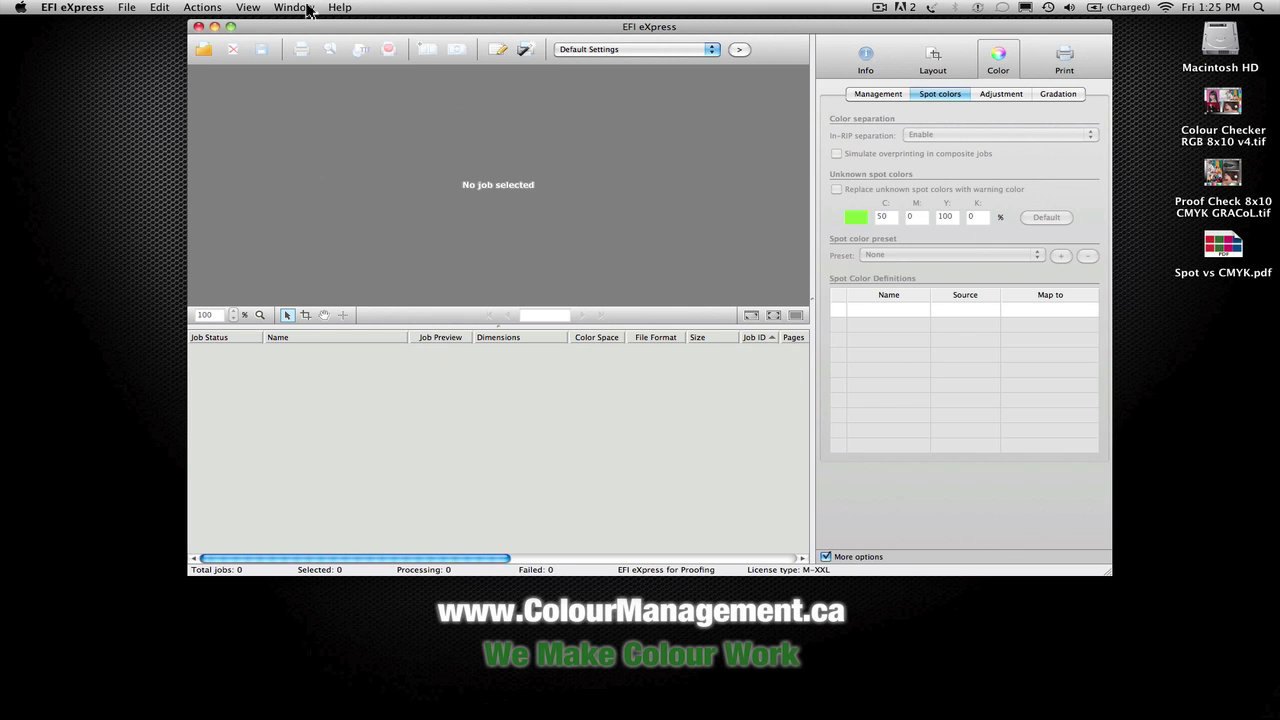
Run an online check for a software update and finish the updater.
left_click(204, 8)
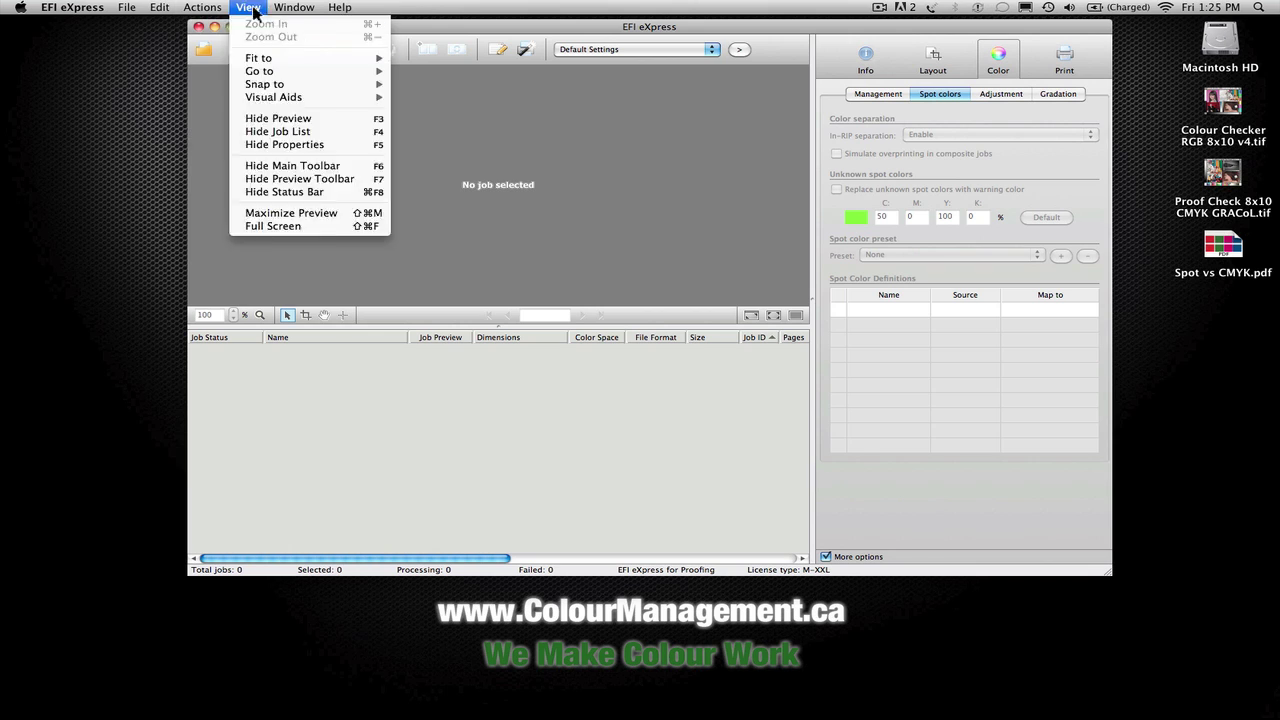
mouse_move(339, 8)
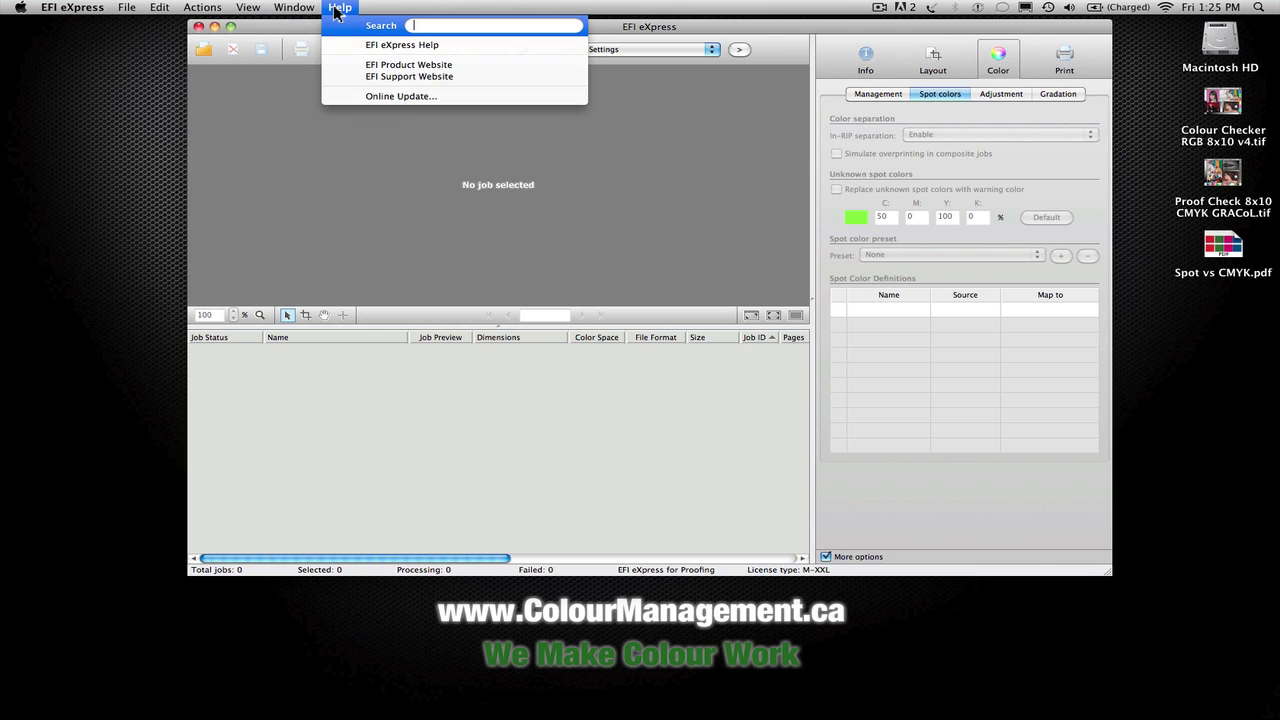
left_click(398, 96)
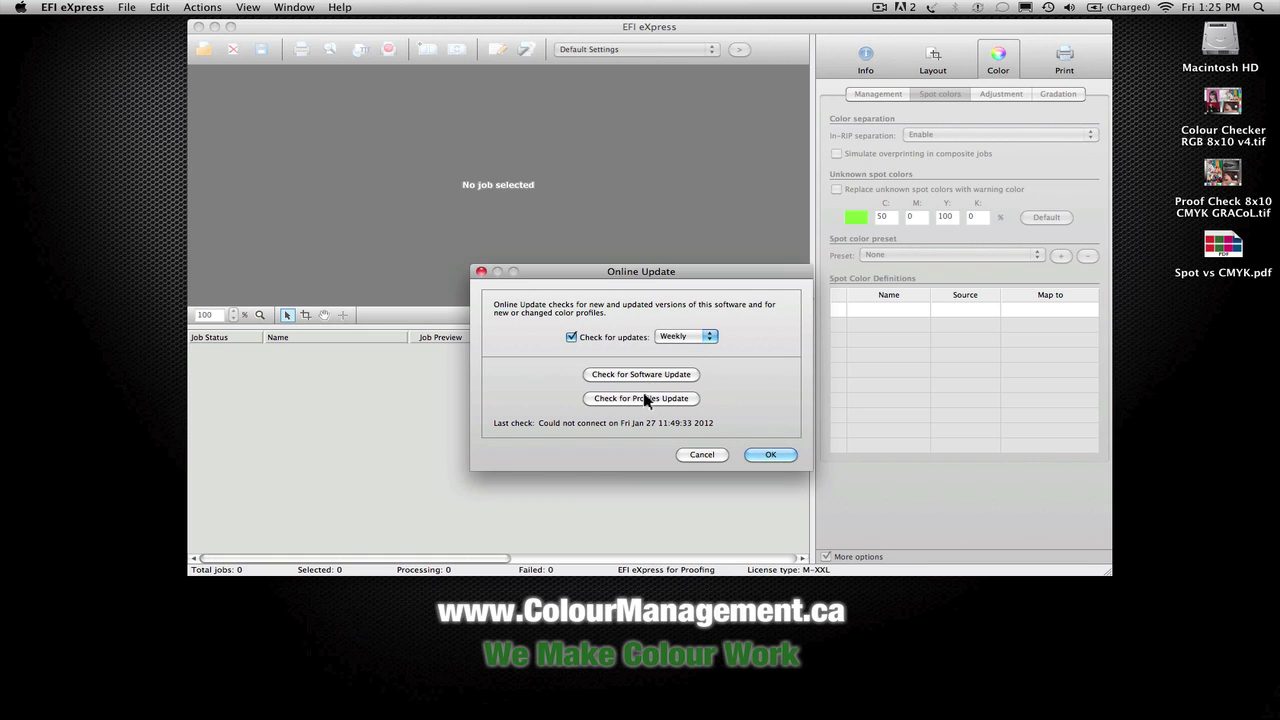
left_click(652, 375)
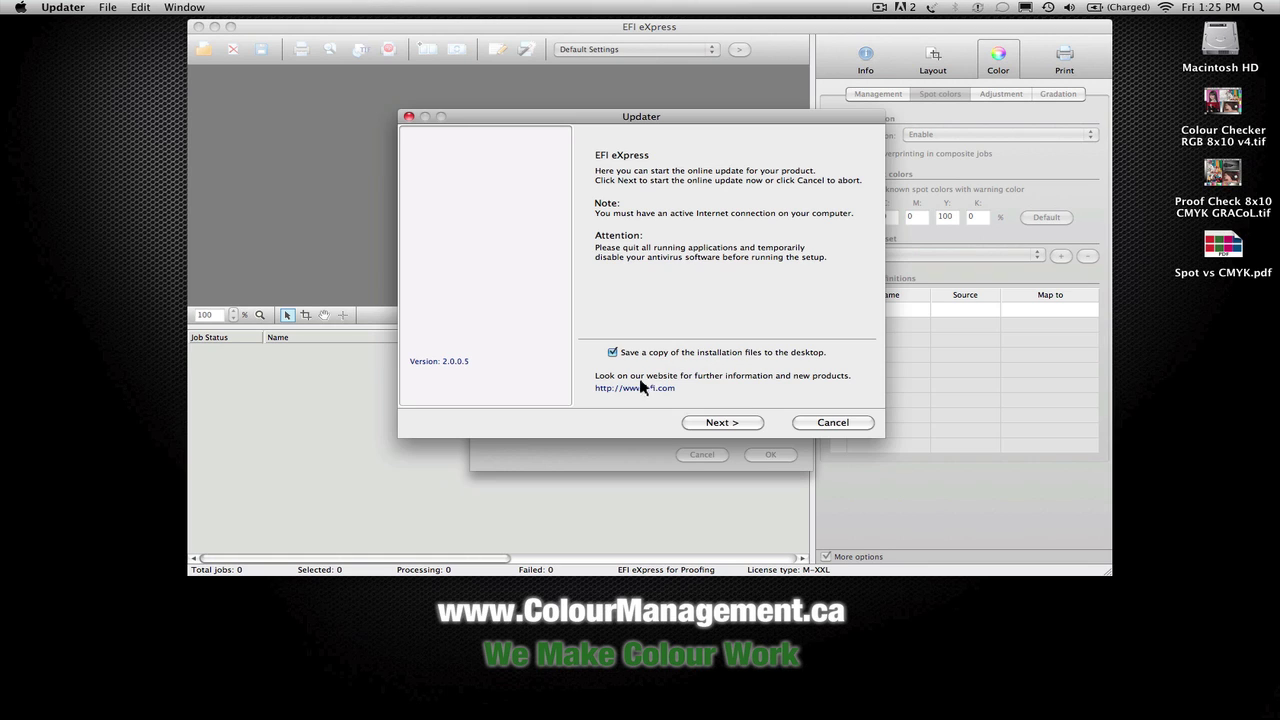
left_click(733, 423)
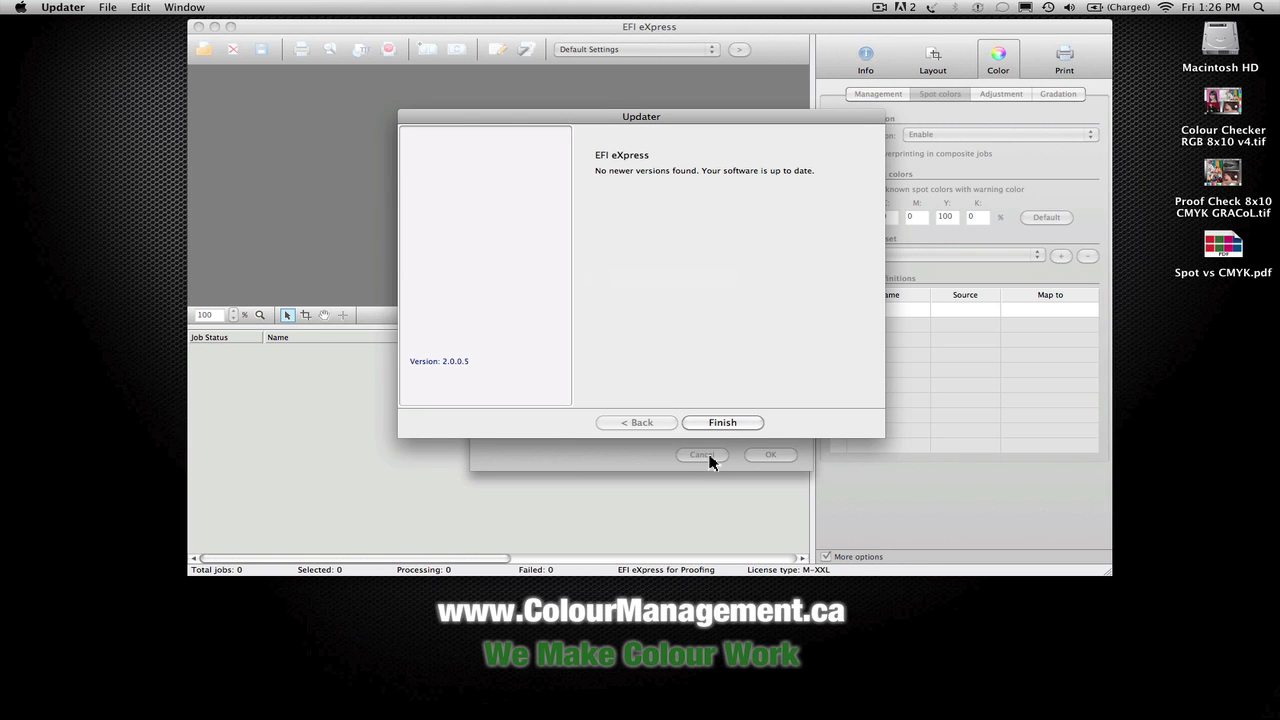
left_click(733, 423)
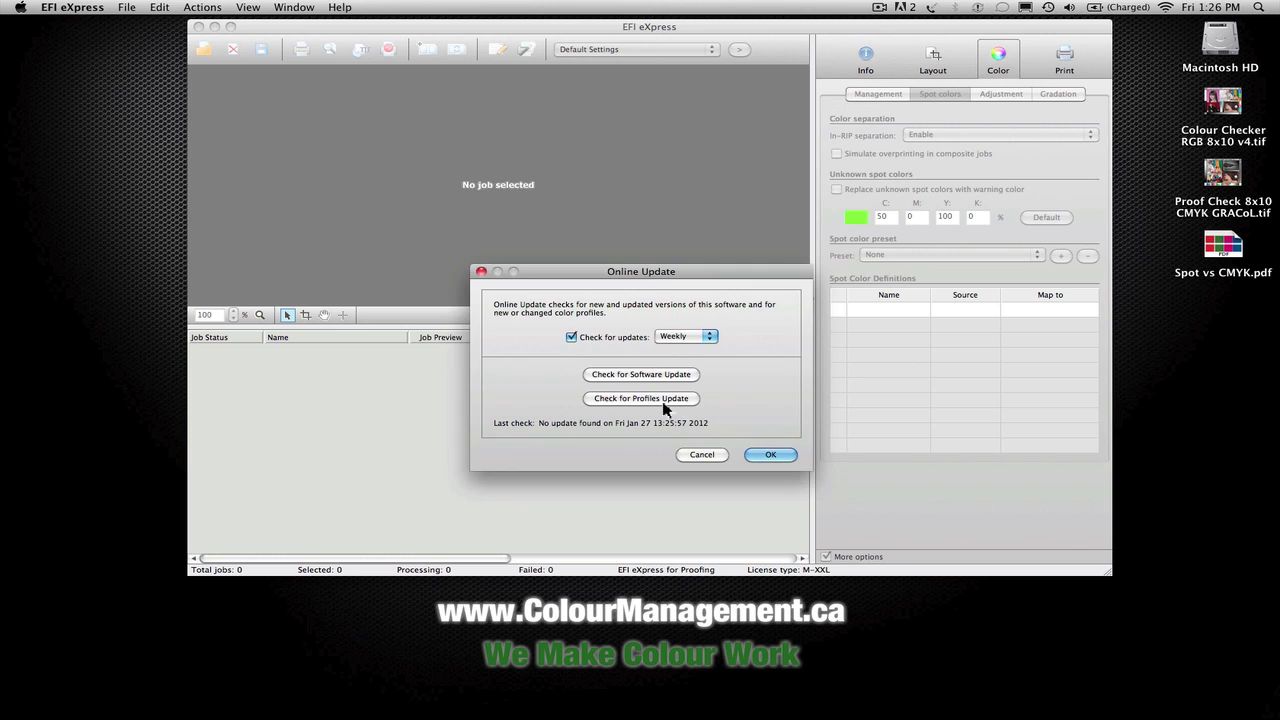
Check for profile updates online and browse the Epson media profiles available for the Stylus Pro 3800 Contone (PX-5800).
left_click(663, 402)
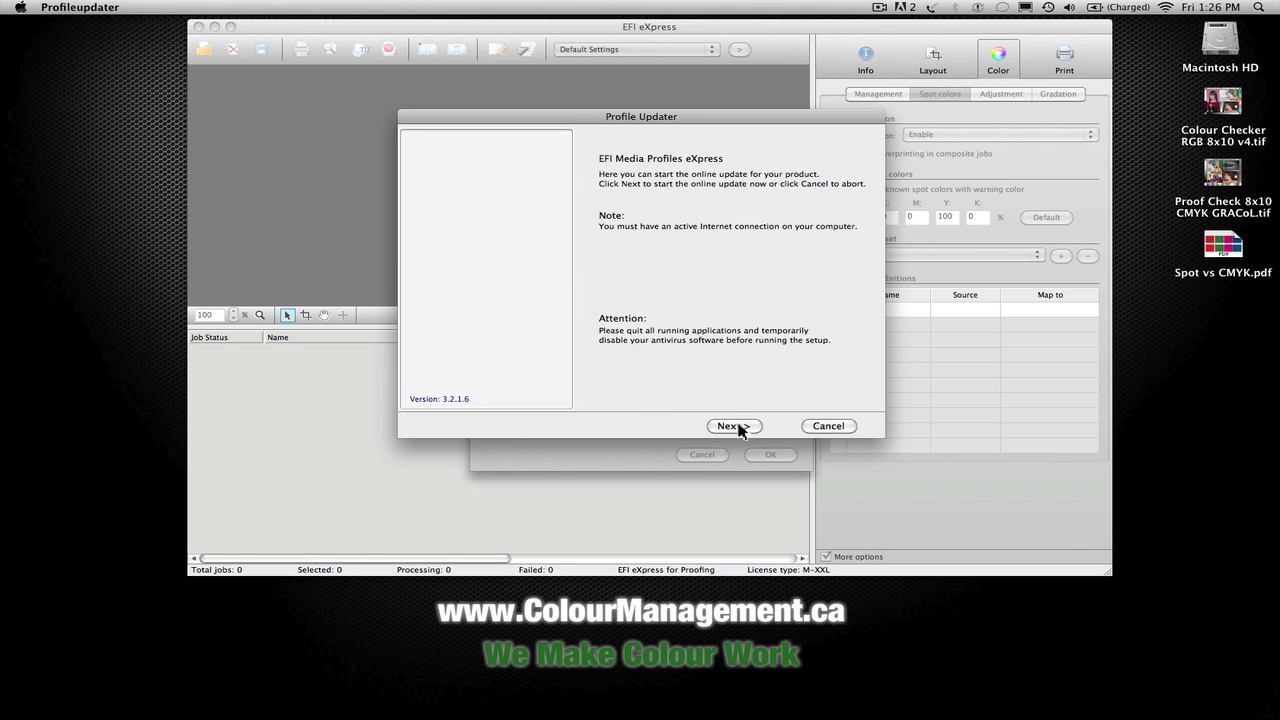
left_click(738, 425)
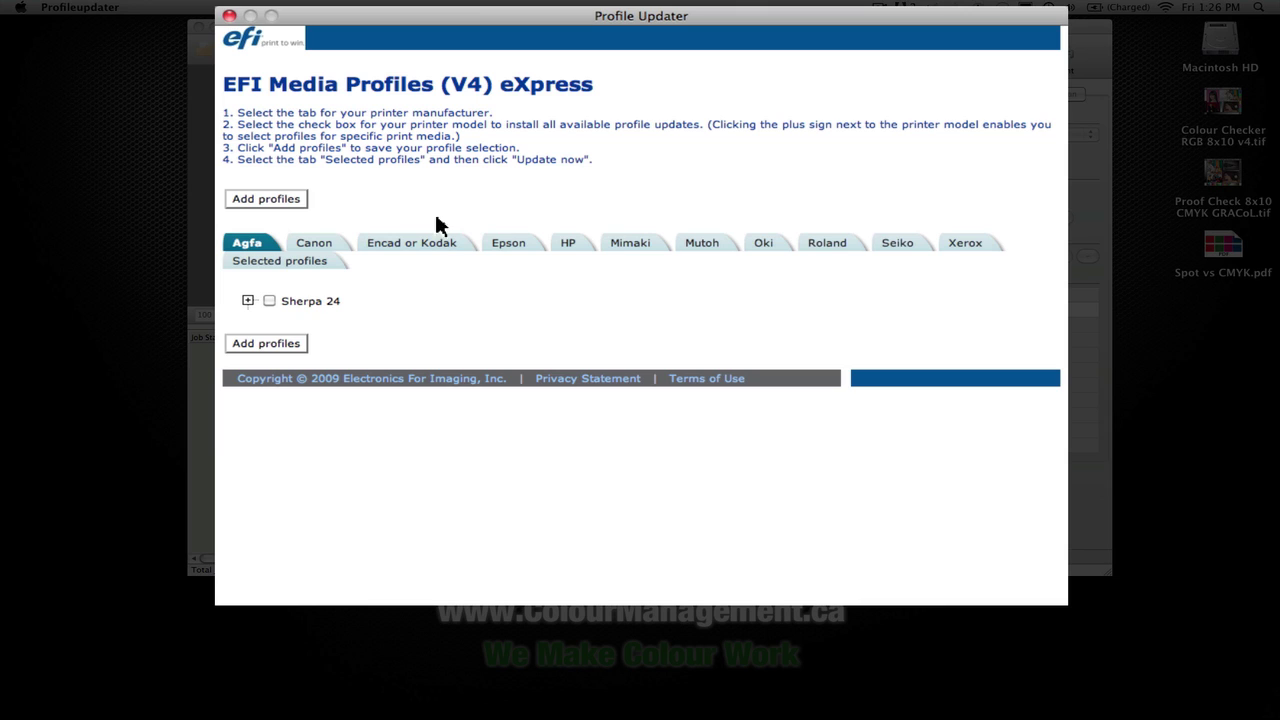
left_click(507, 245)
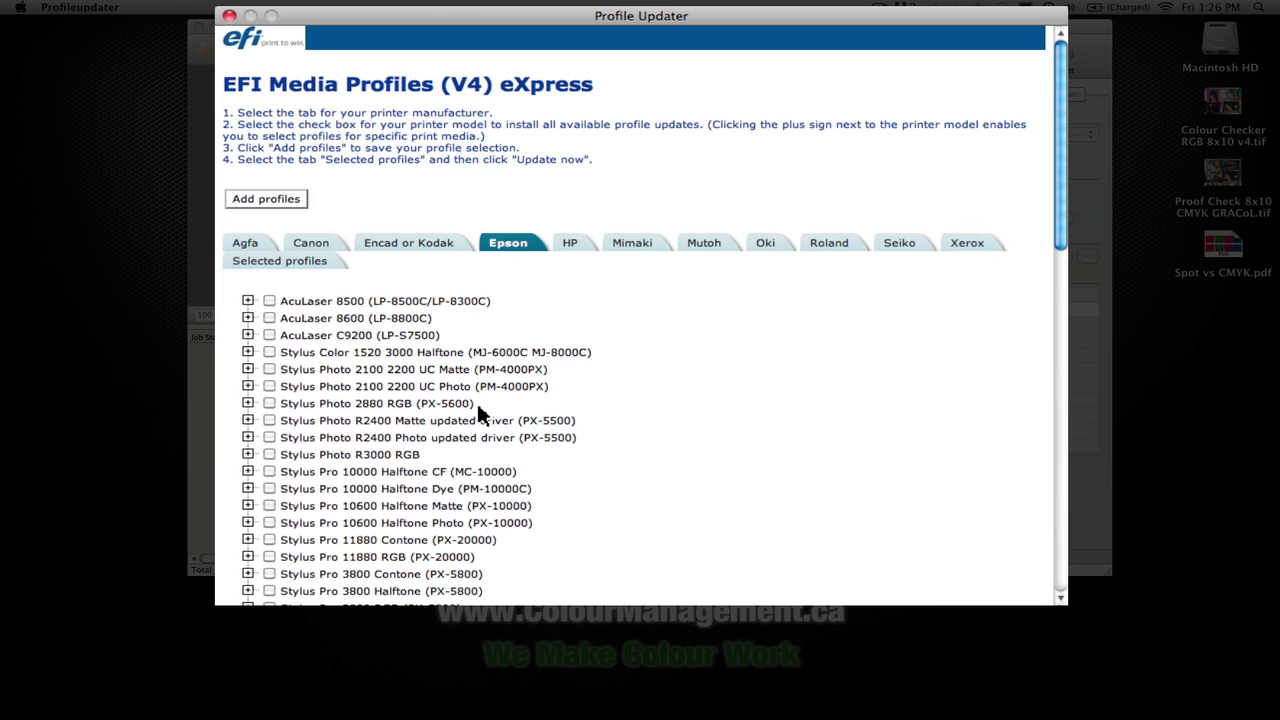
scroll(478, 410, "down", 3)
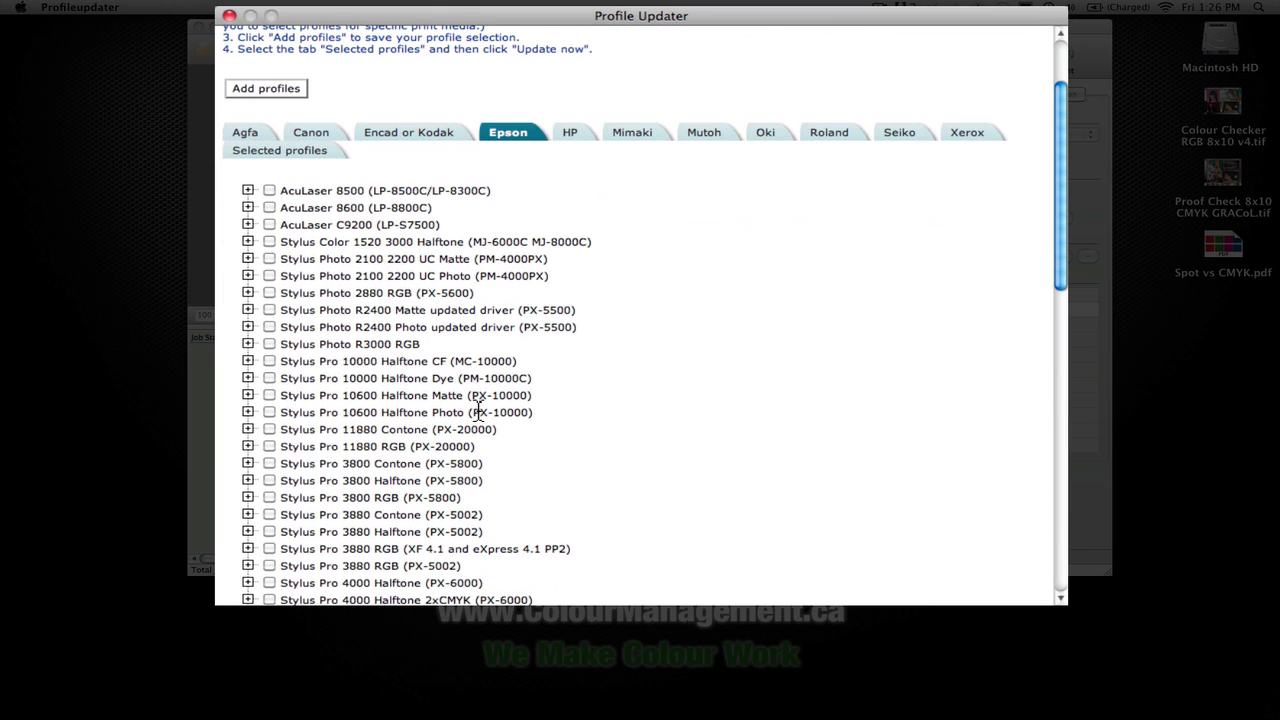
left_click(248, 463)
scroll(590, 412, "down", 6)
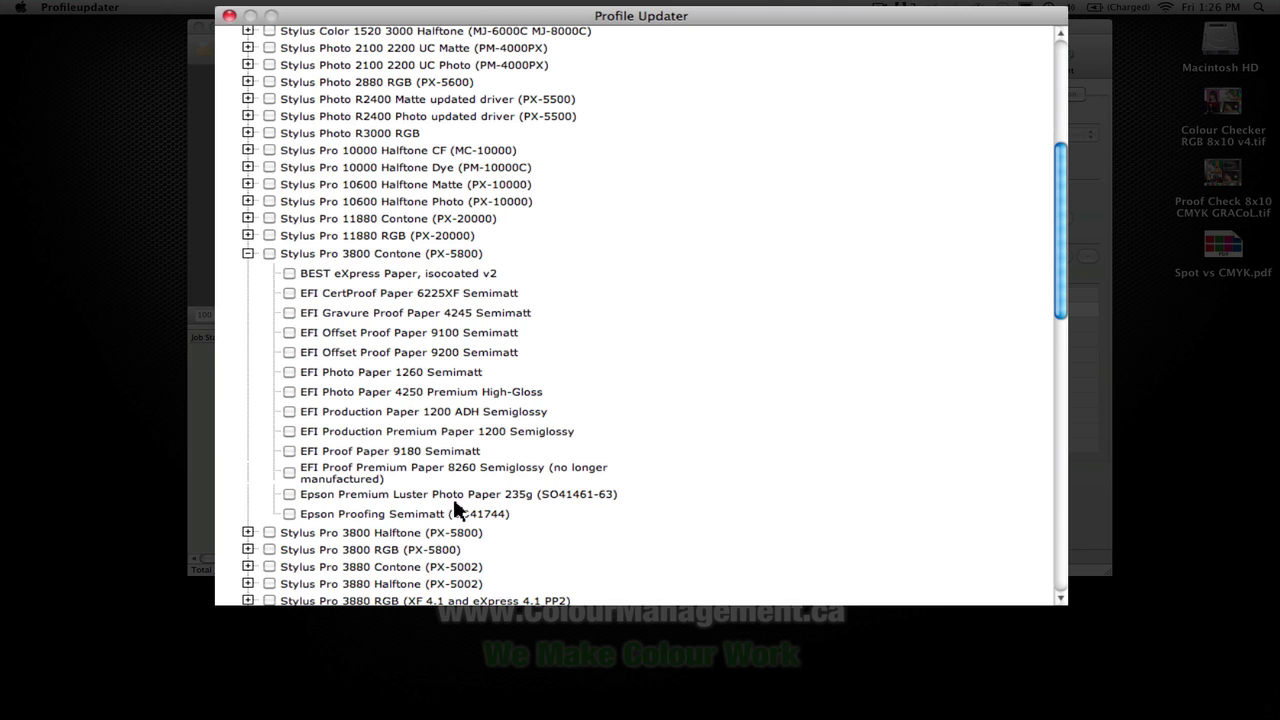
Add the Epson Proofing Semimatt (SO41744) profile to the selected profiles, but close the Profile Updater and Online Update without updating.
left_click(289, 513)
scroll(620, 412, "down", 15)
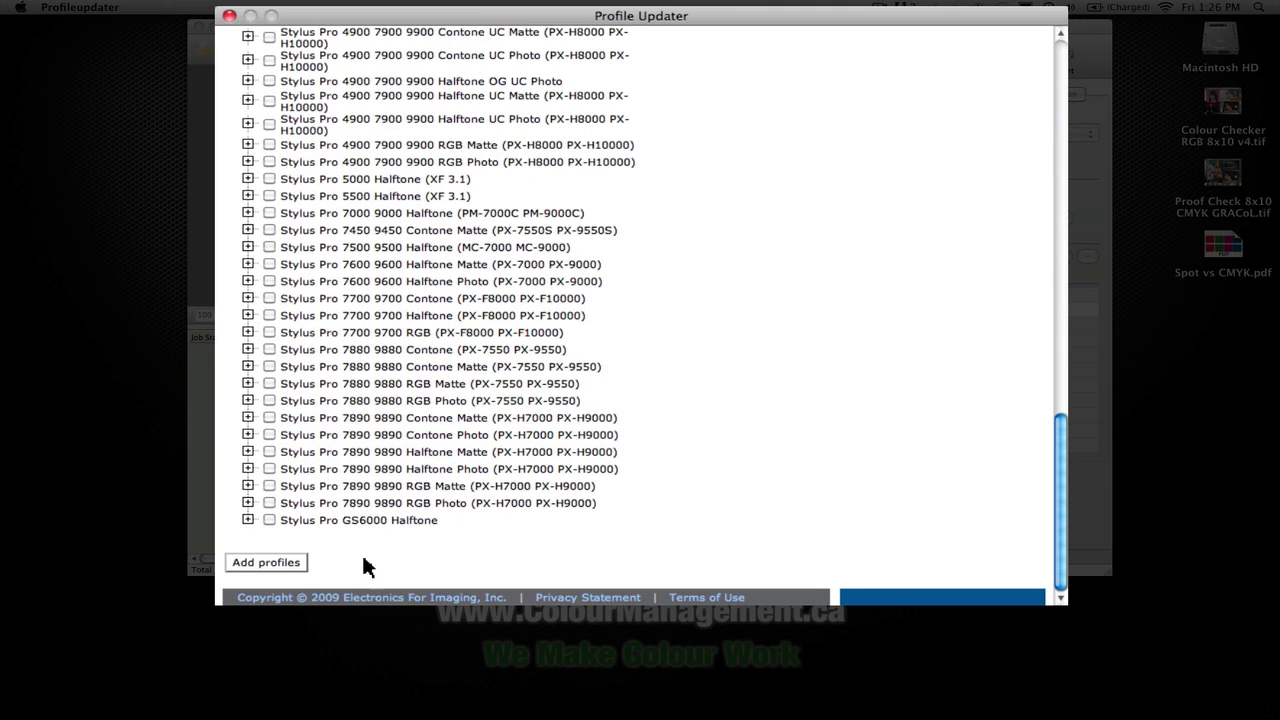
left_click(268, 563)
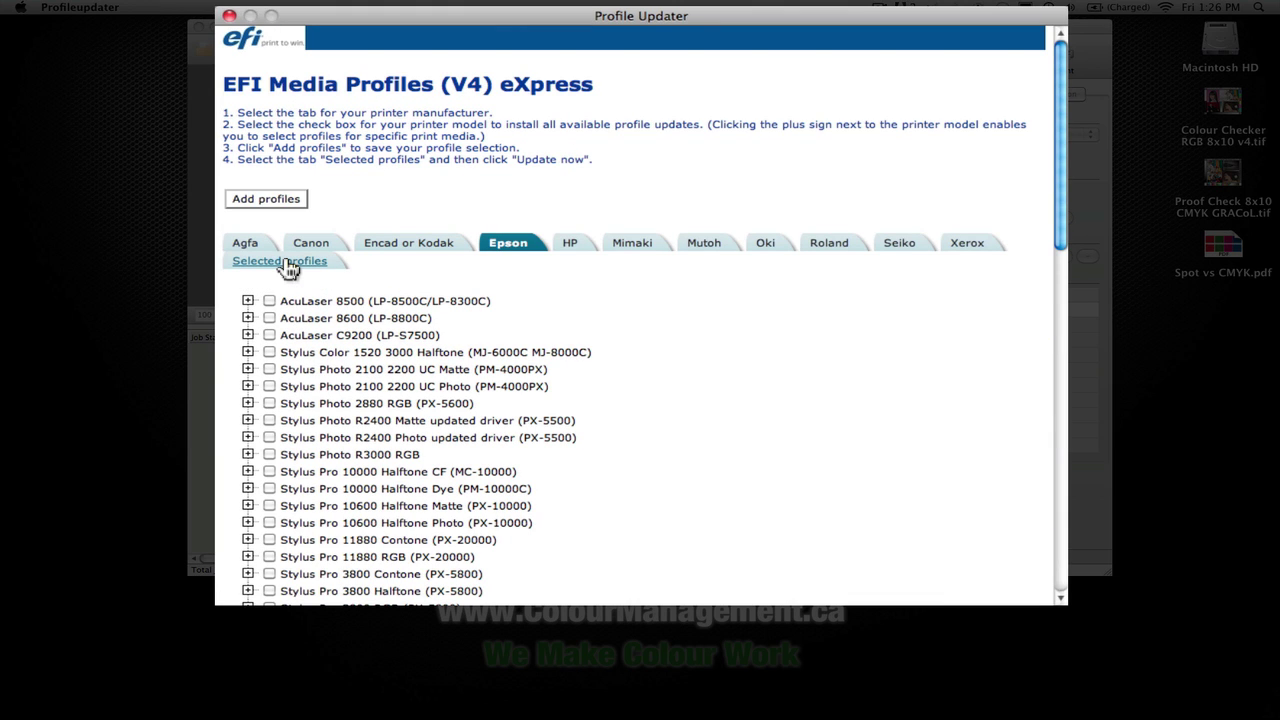
left_click(288, 264)
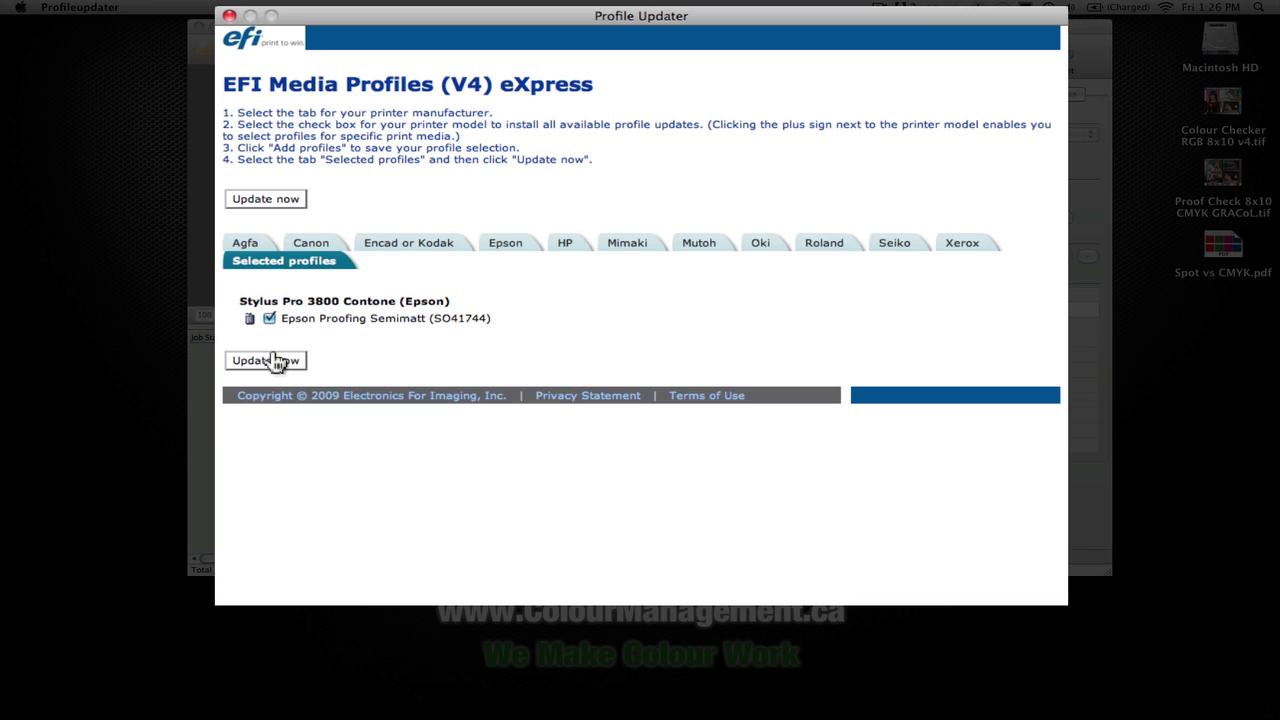
left_click(229, 17)
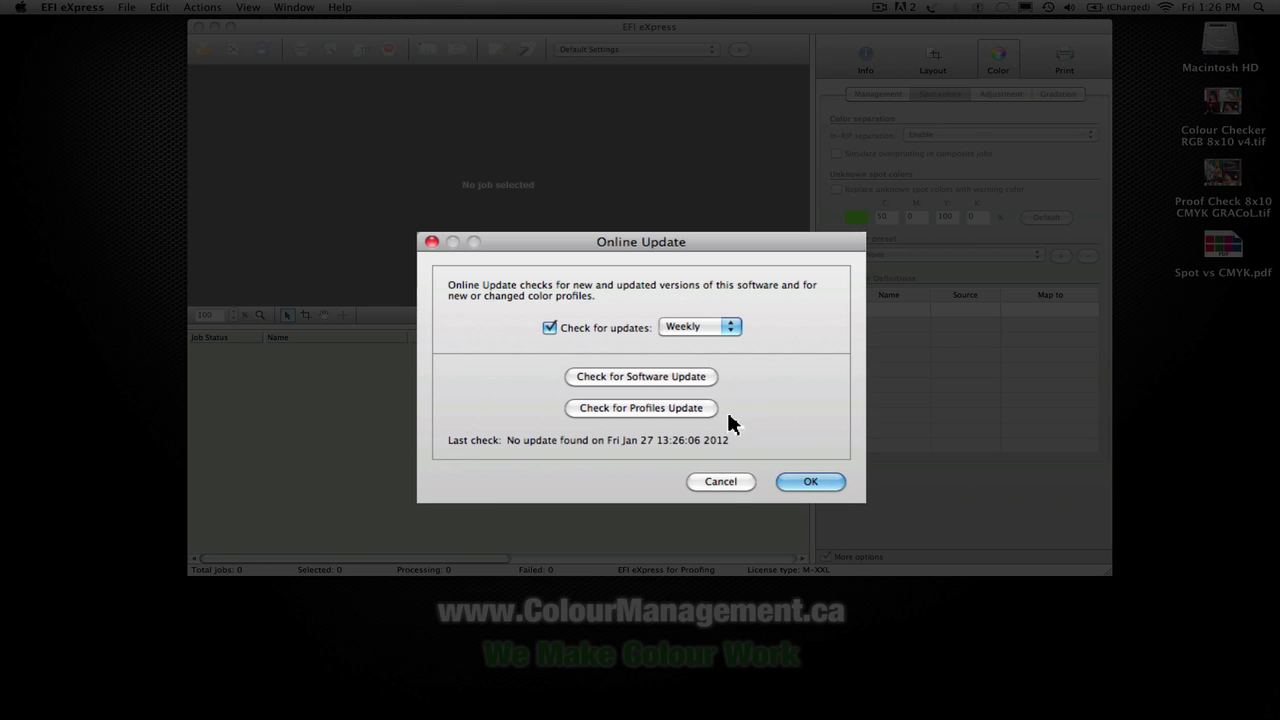
left_click(722, 482)
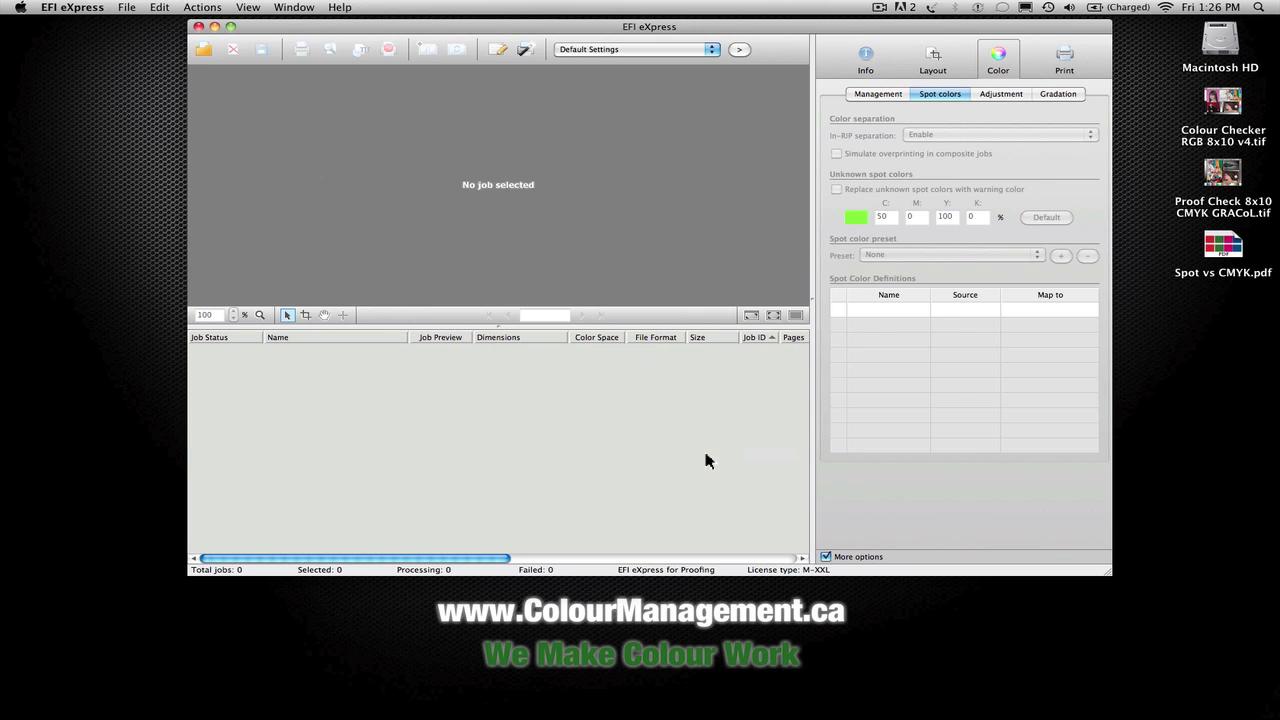
left_click_drag(593, 26, 593, 24)
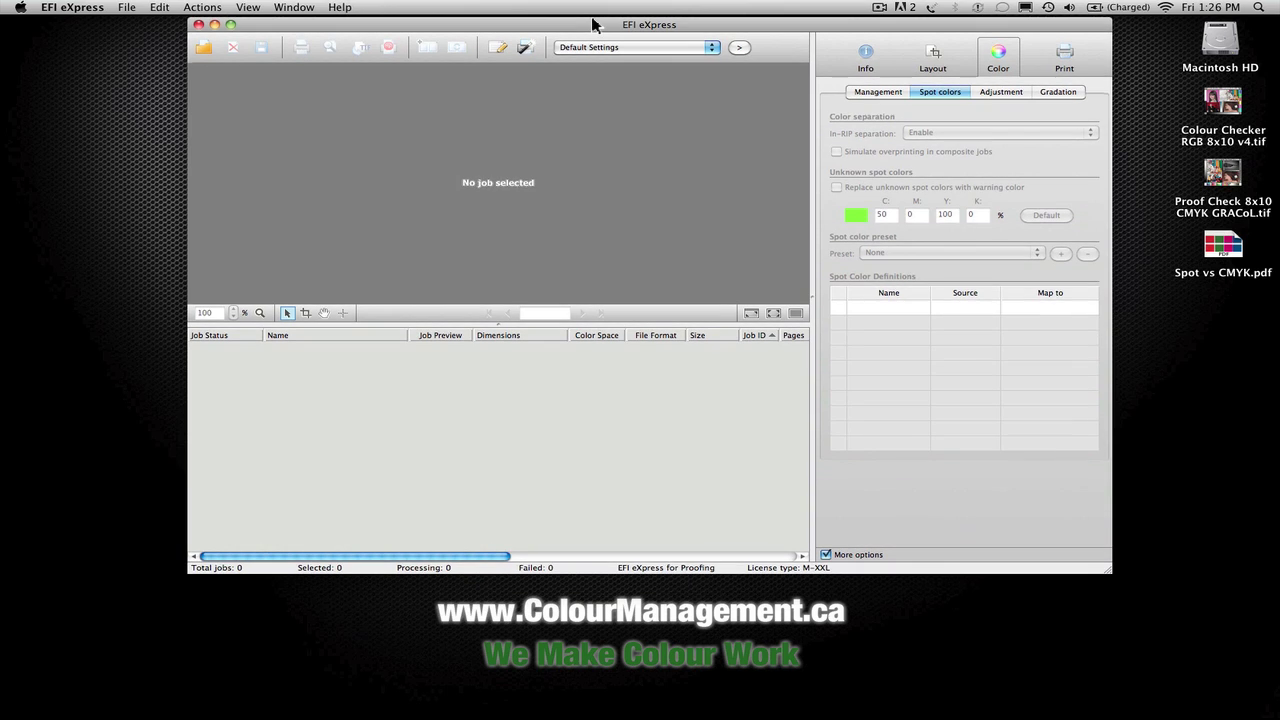